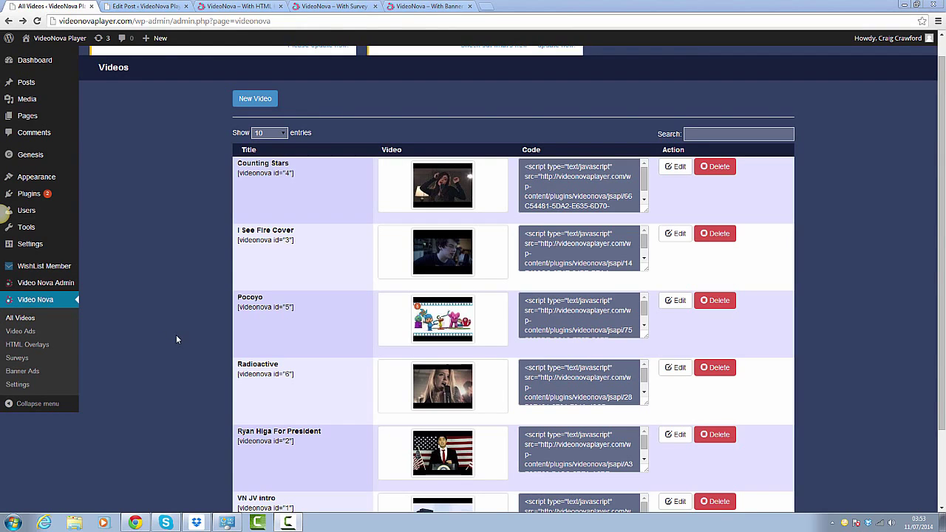
mouse_move(33, 193)
click(266, 101)
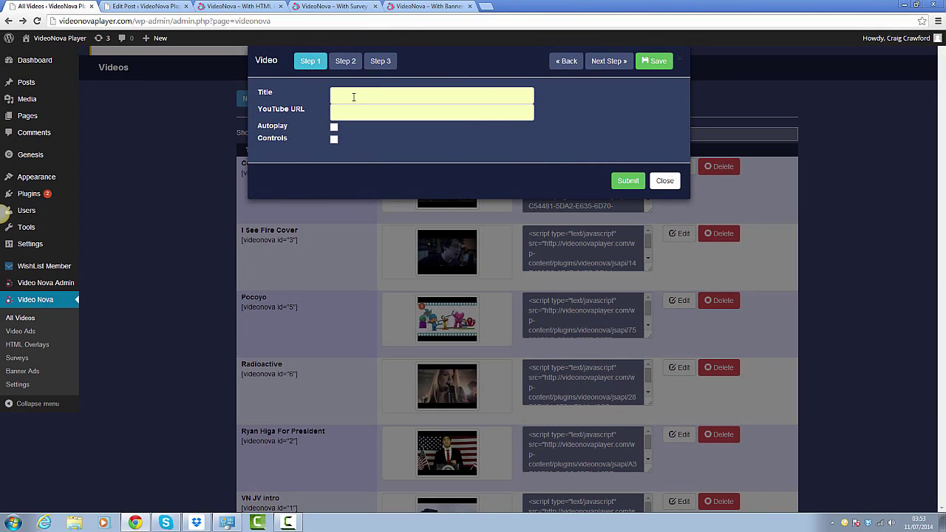
click(353, 97)
click(353, 97)
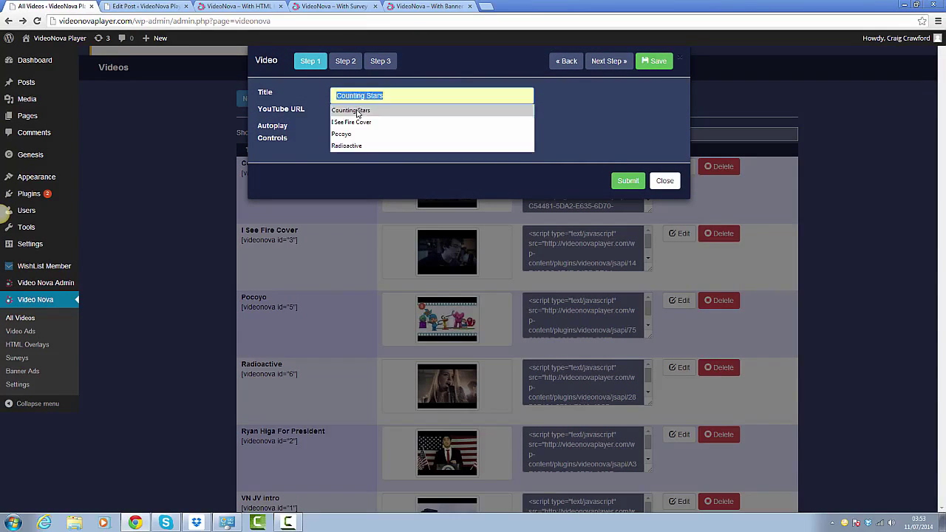
click(360, 112)
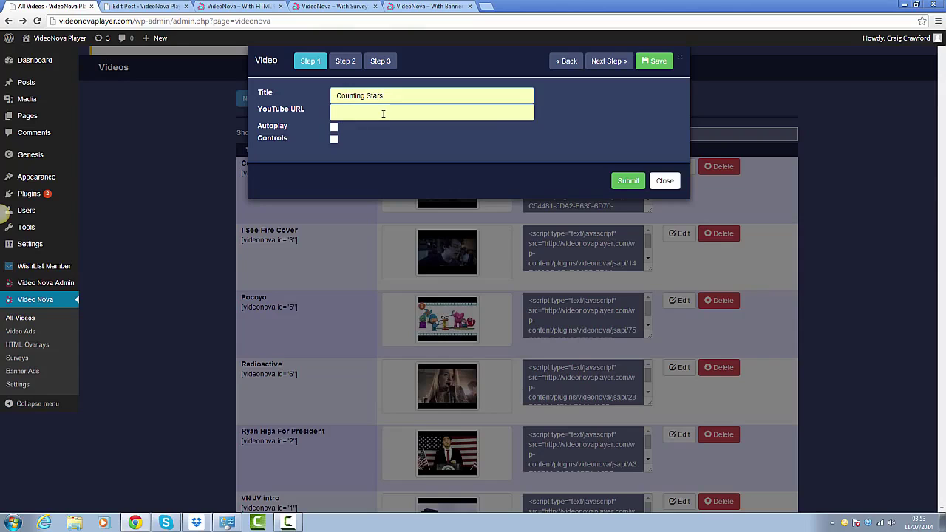
click(382, 114)
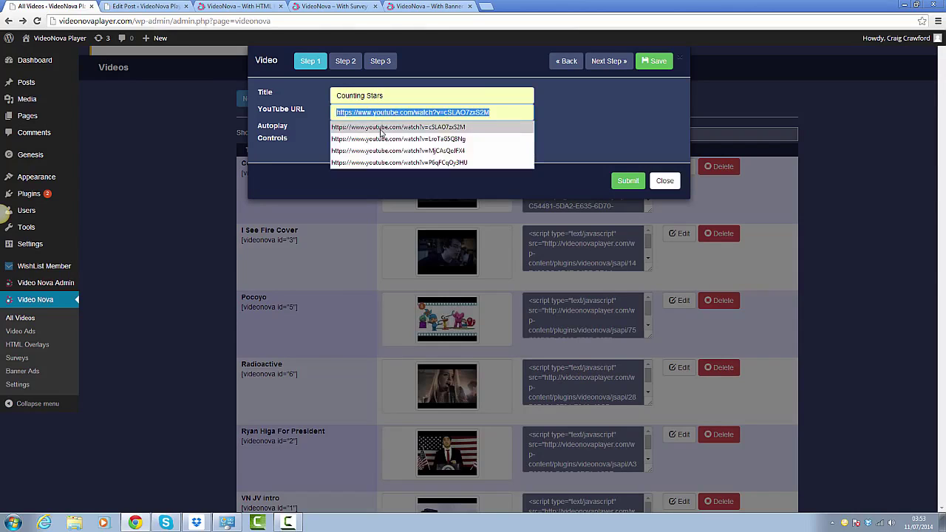
click(379, 130)
click(335, 127)
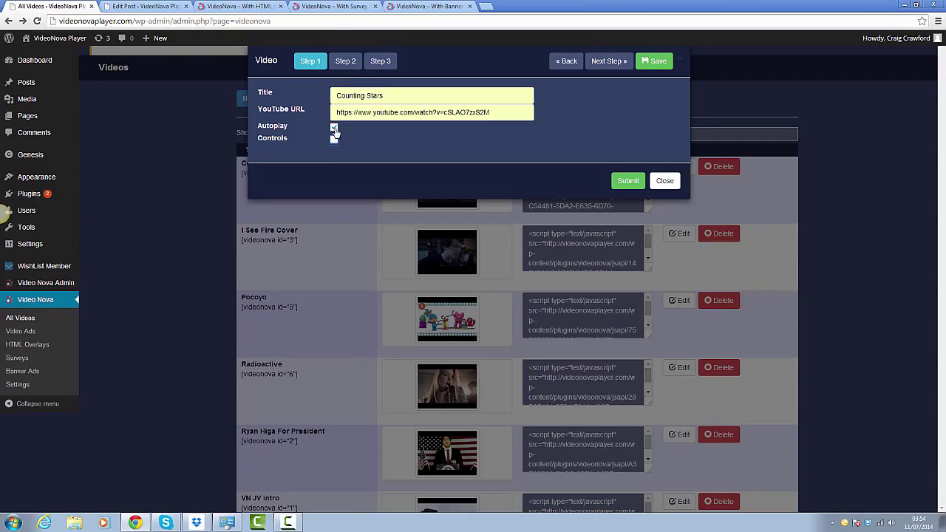
- Review the new video's logo and thumbnail settings and its HTML overlay and video ad choices, with the preview paused
click(347, 63)
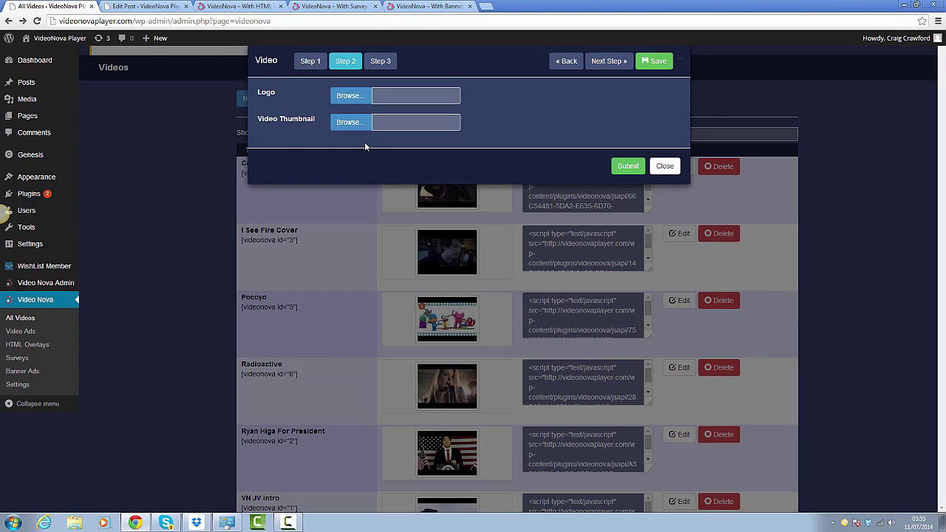
click(378, 65)
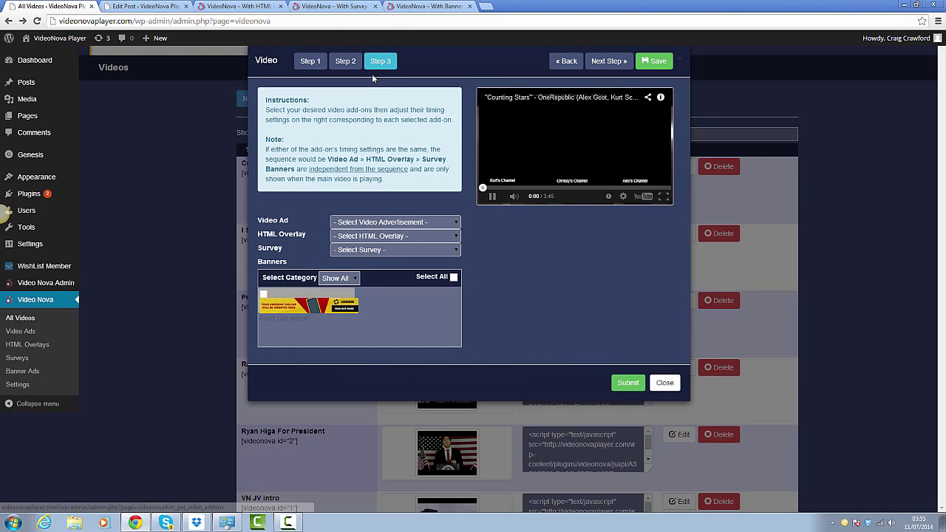
click(493, 196)
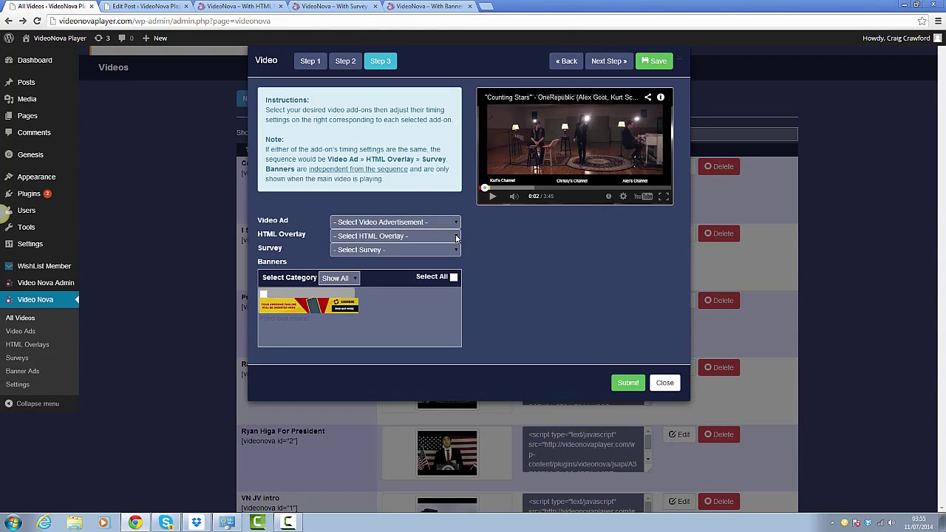
click(457, 236)
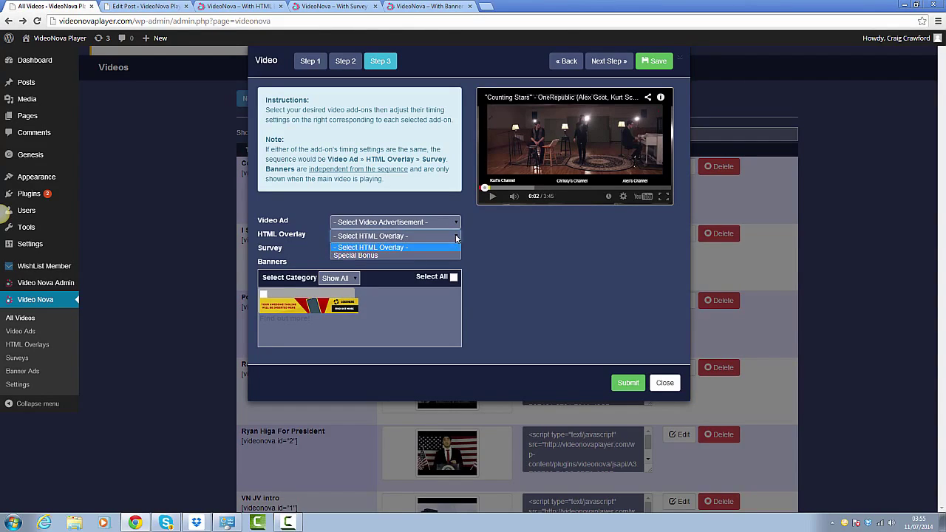
click(457, 237)
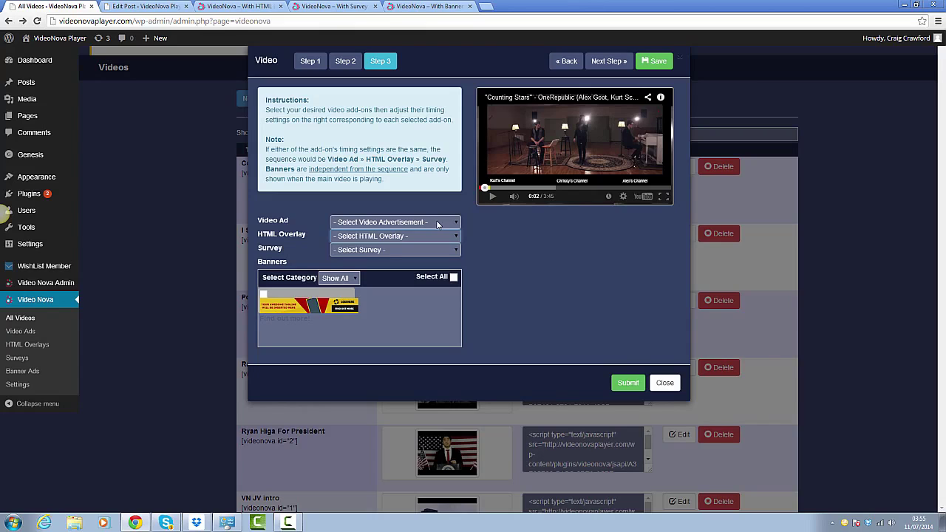
click(436, 224)
click(495, 237)
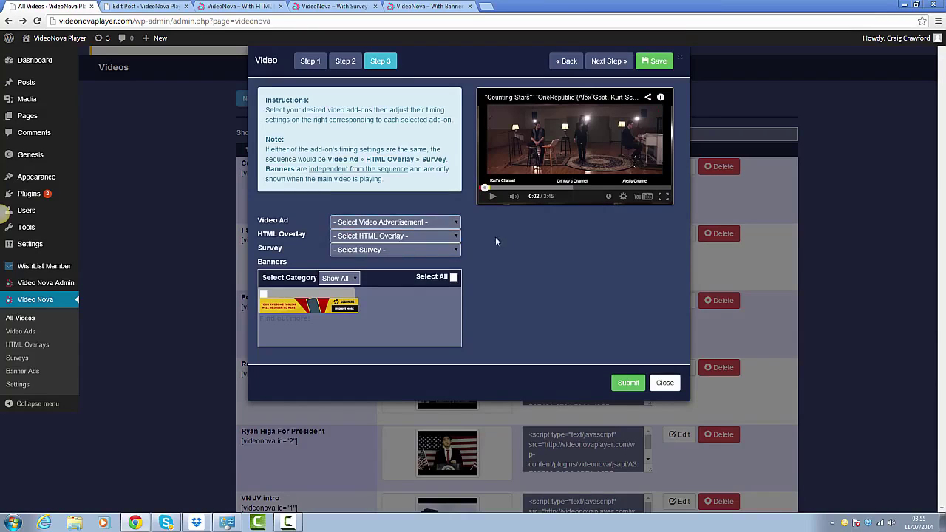
- Start a new video advertisement with the title "title" and close its form without submitting
click(25, 334)
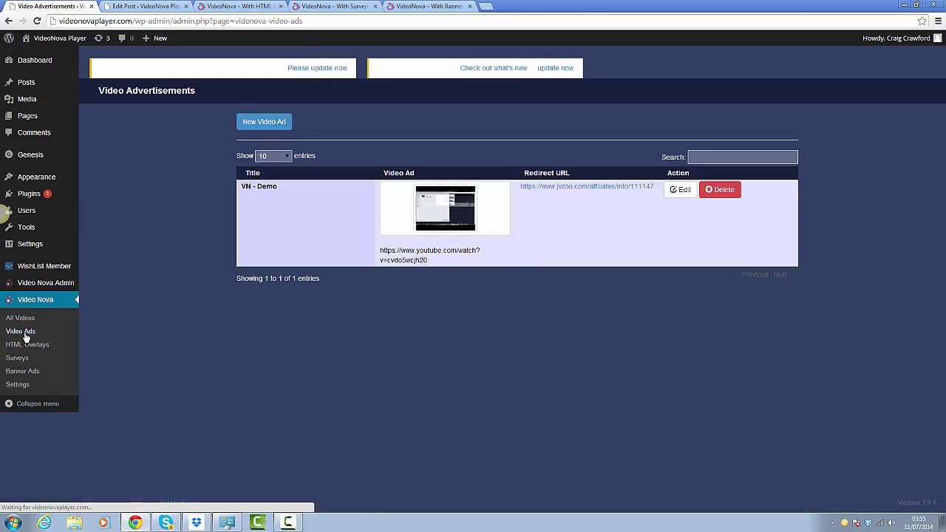
click(260, 124)
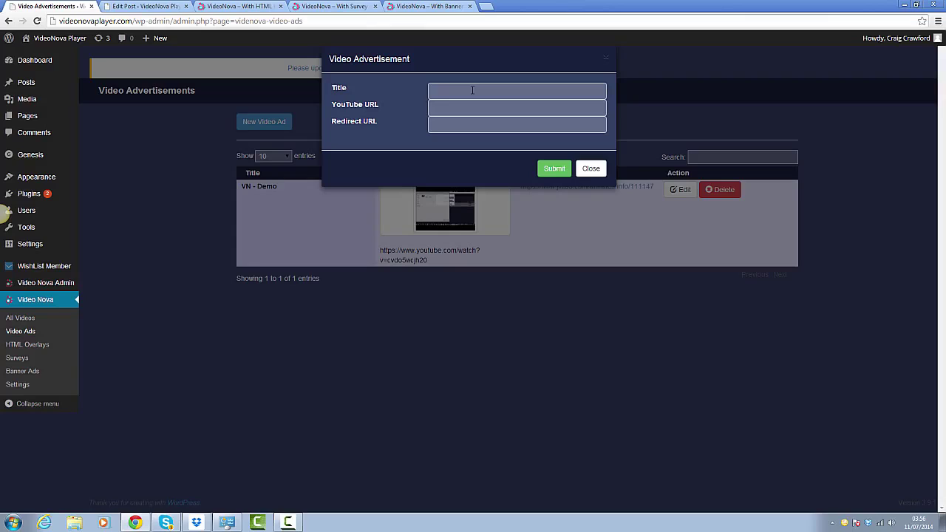
click(472, 90)
text(title)
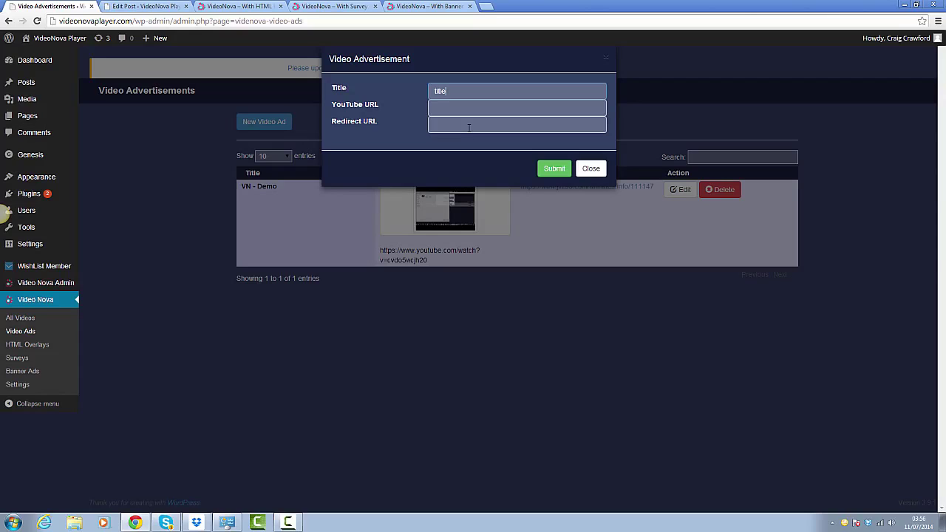
click(592, 169)
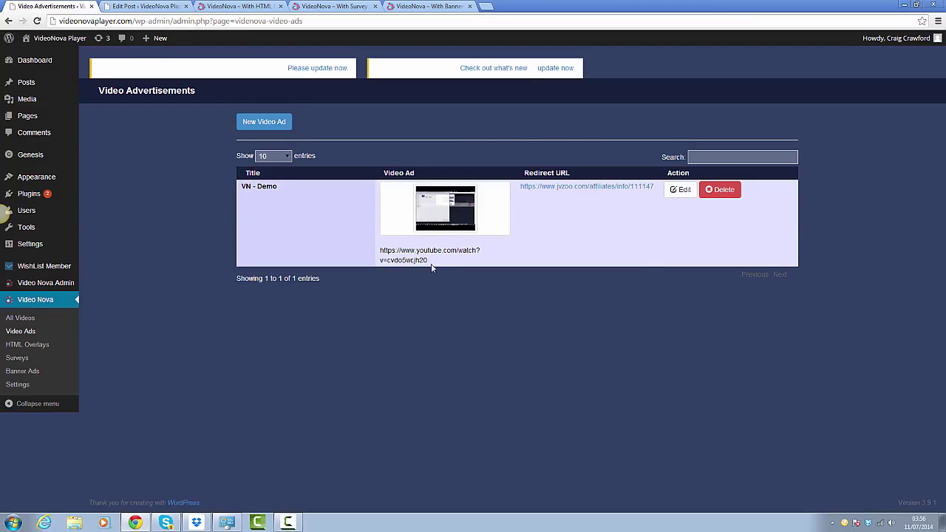
- Examine the VN - Demo ad's YouTube link and the entries-per-page choices of the video ads list
drag(429, 260, 380, 250)
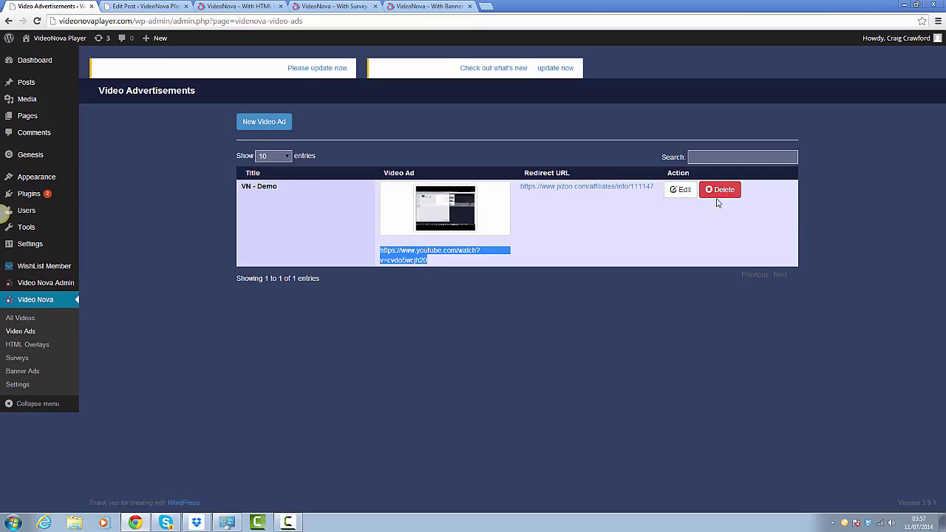
click(279, 158)
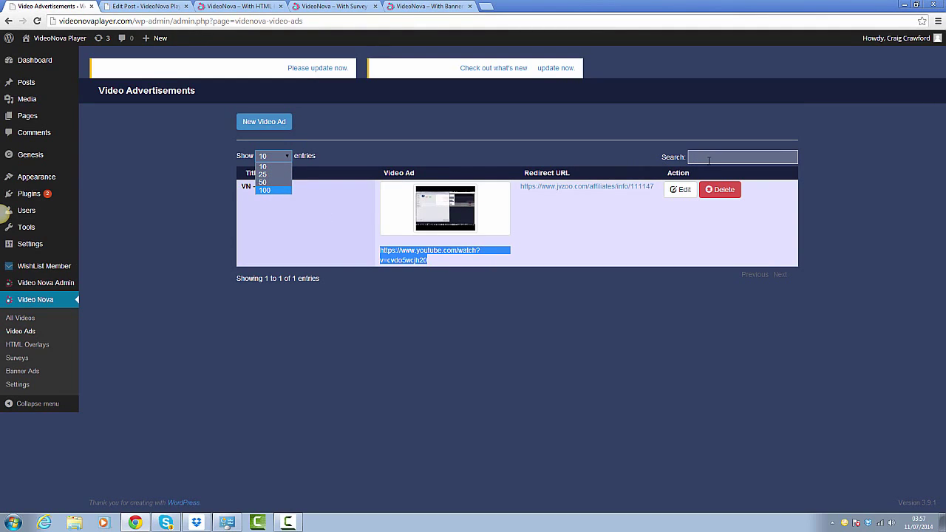
click(183, 247)
- Open the existing Counting Stars video for editing and choose VN - Demo as its video ad
click(18, 319)
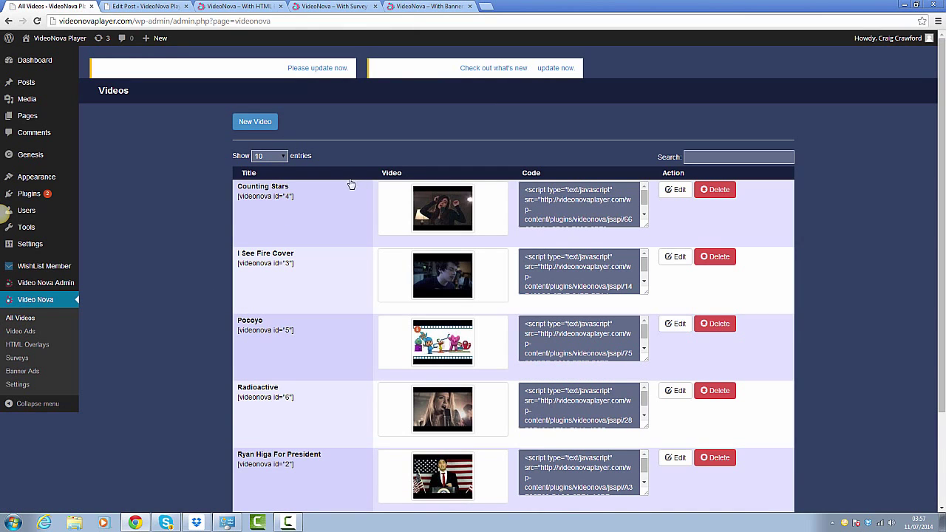
click(675, 189)
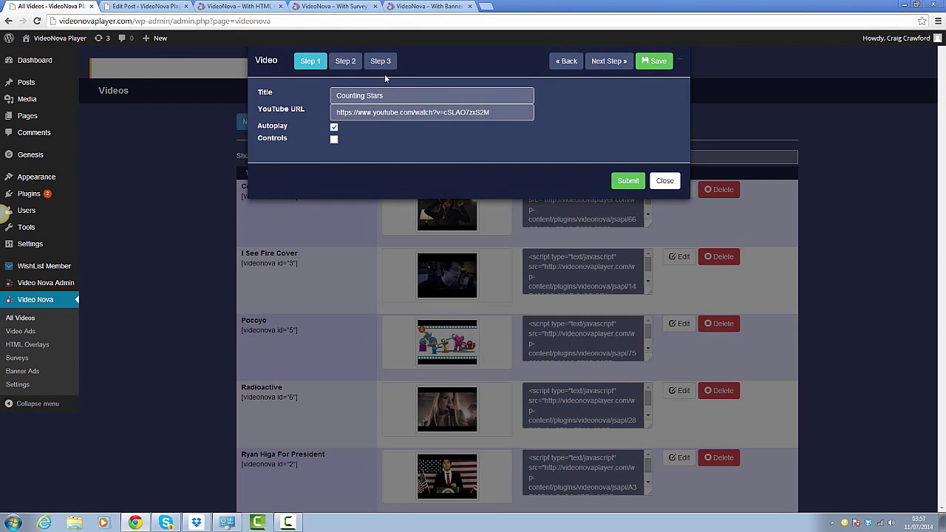
click(380, 62)
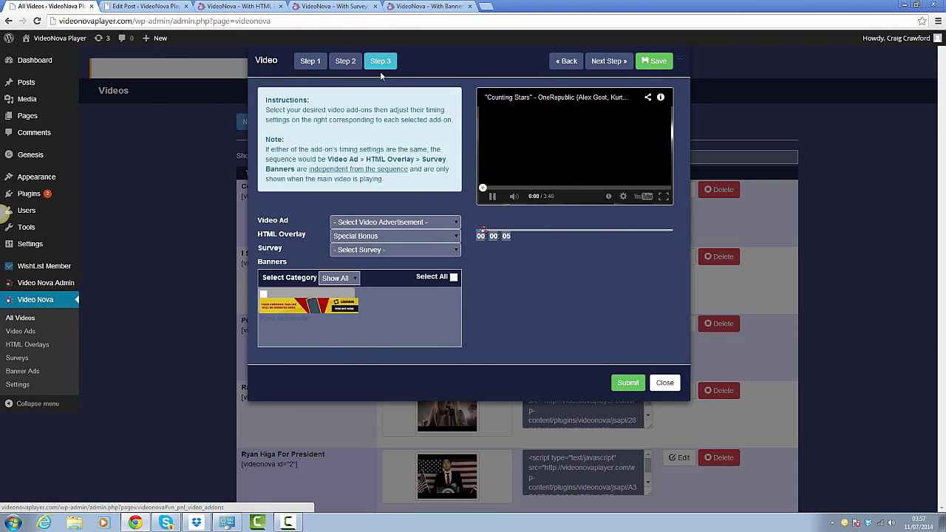
click(494, 198)
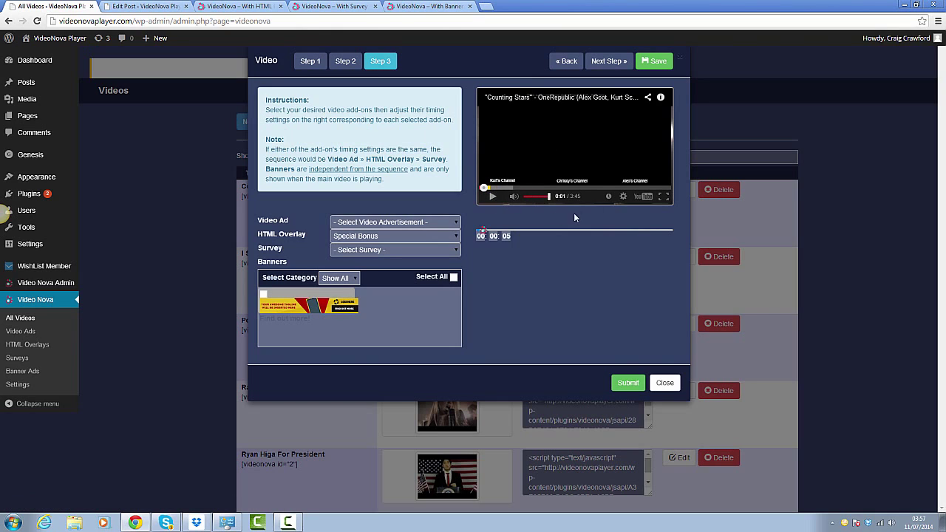
click(381, 223)
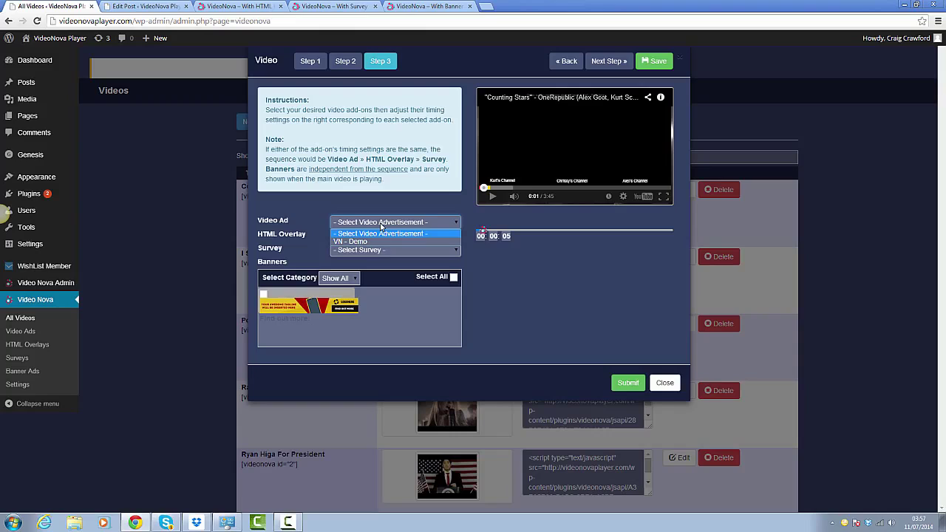
click(375, 241)
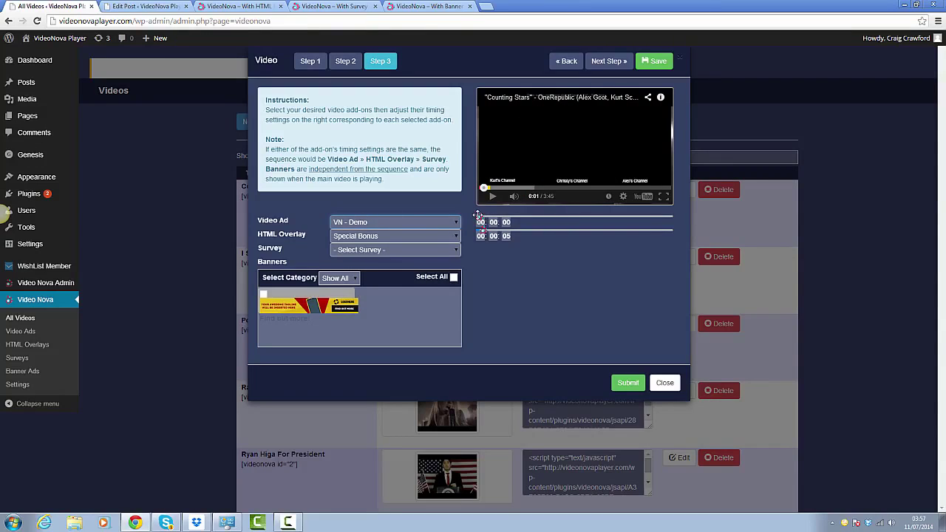
- Try VN - Demo ad start times of 00:03:46 and 00:02:31, return it to 00:00:00, and close the video settings without saving
drag(481, 216, 670, 216)
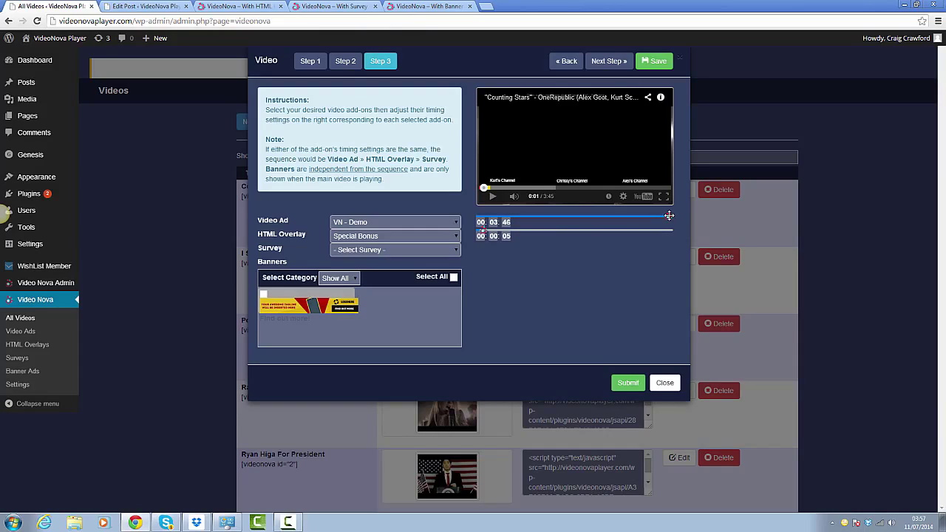
drag(669, 215, 606, 219)
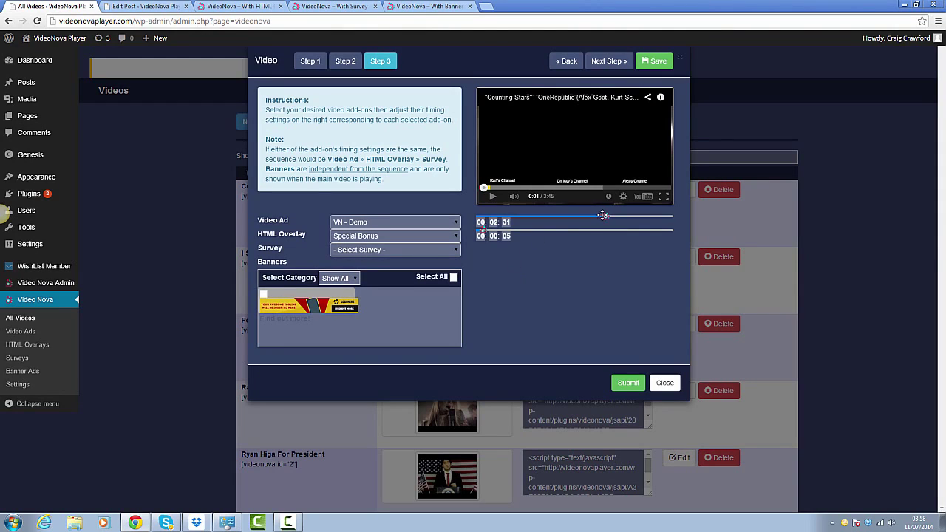
drag(606, 216, 463, 226)
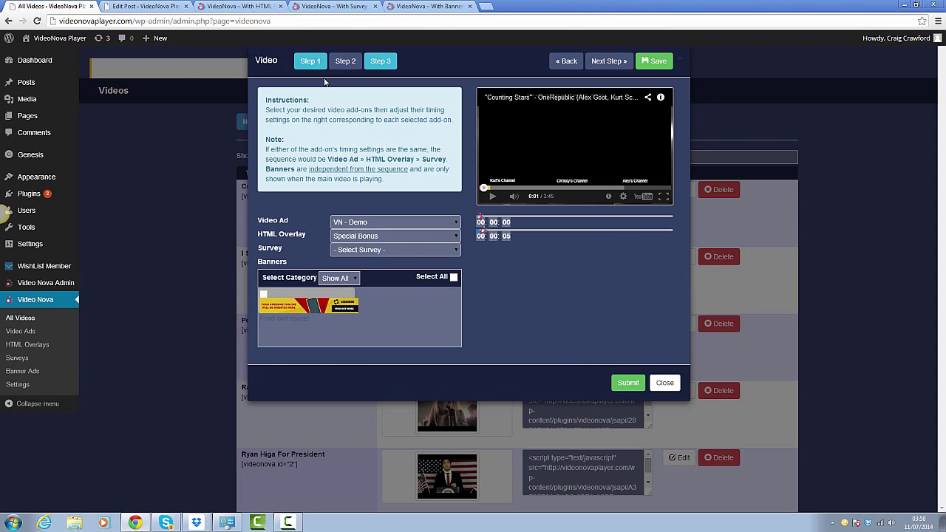
click(663, 383)
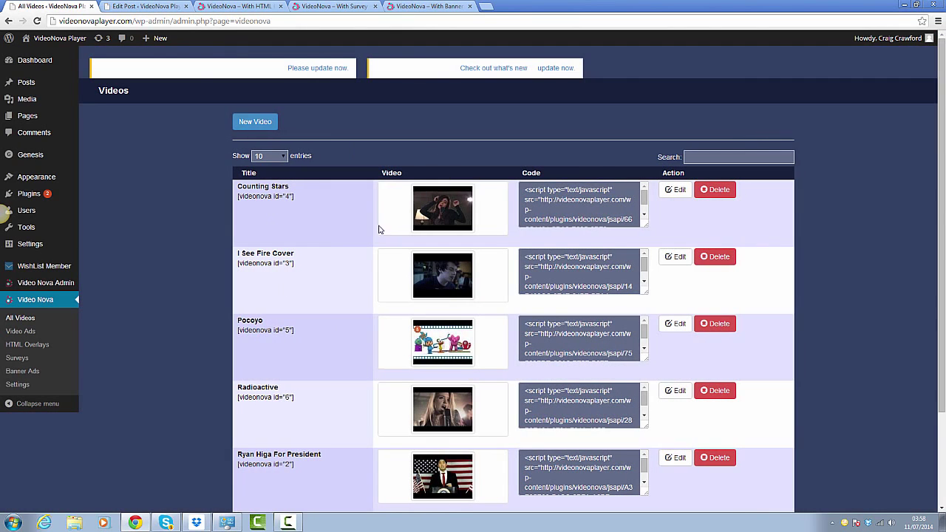
- Inspect the Counting Stars shortcode and embed code, and the Video Nova video picker in the opened post's editor
drag(311, 198, 235, 198)
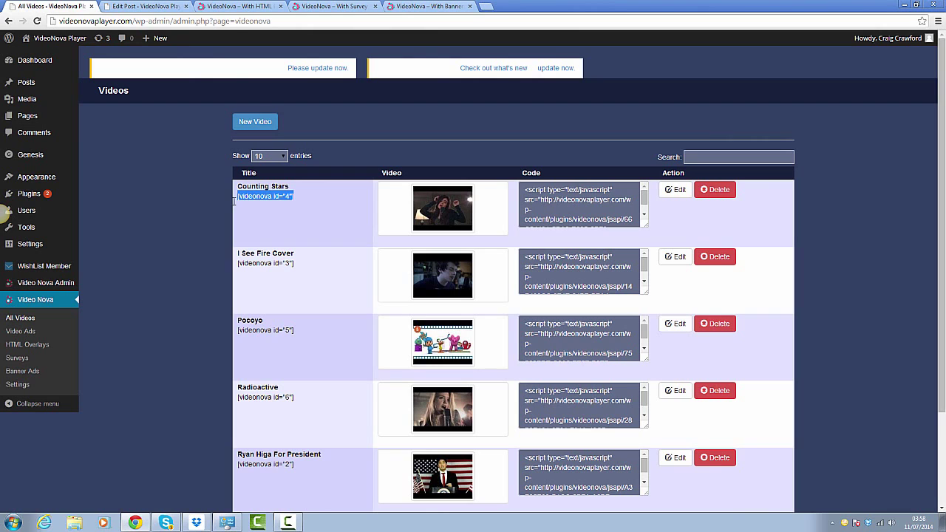
click(535, 192)
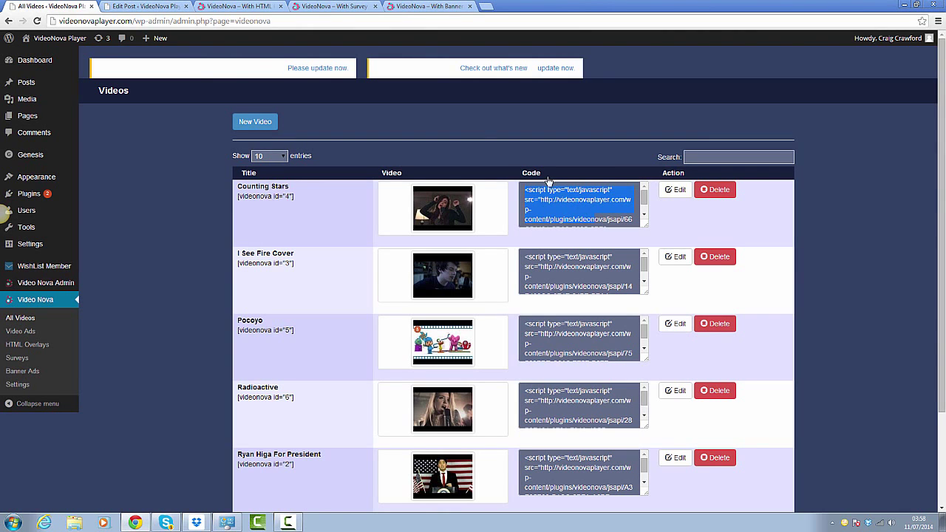
click(148, 9)
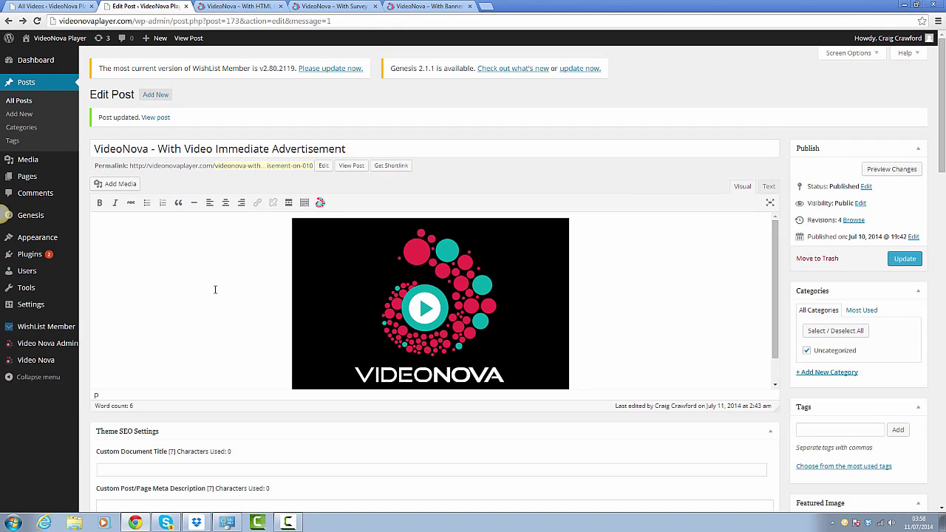
click(320, 203)
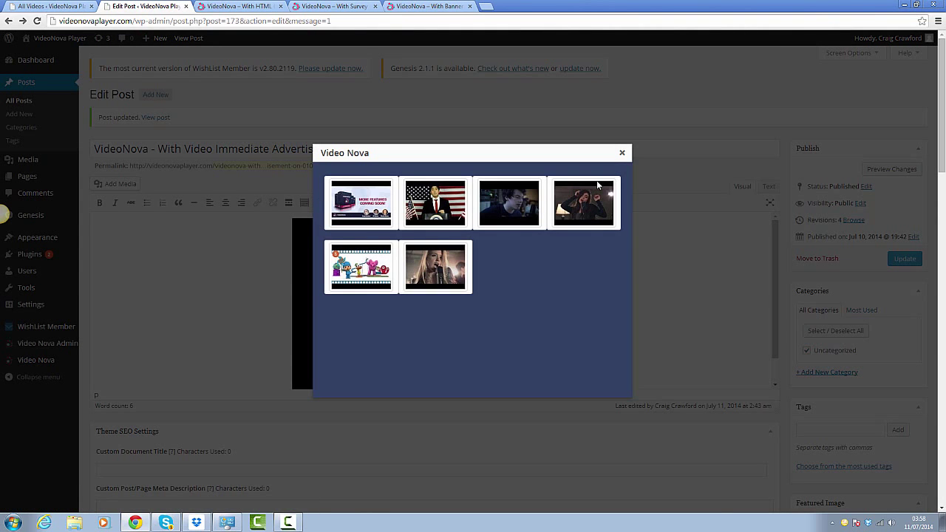
click(621, 153)
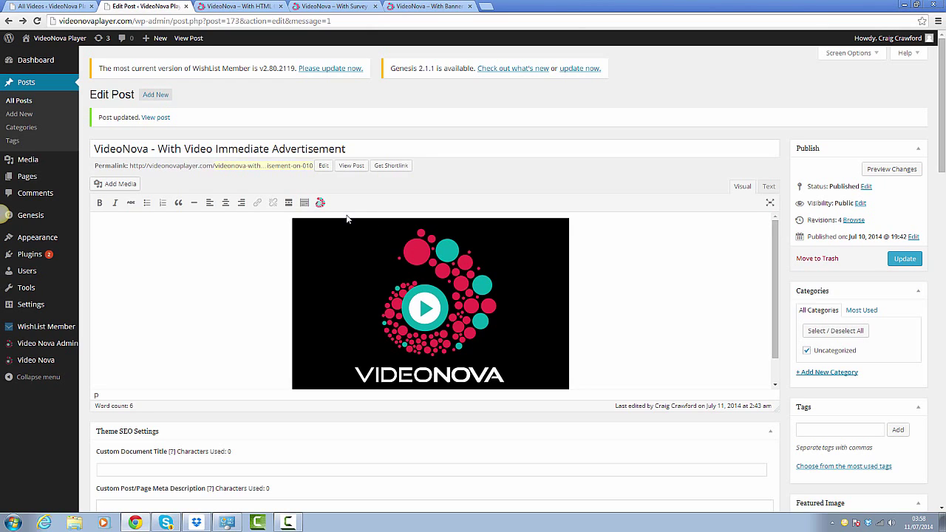
- Replace the line of text below the video in the post with "Textttt"
scroll(636, 298, down, 3)
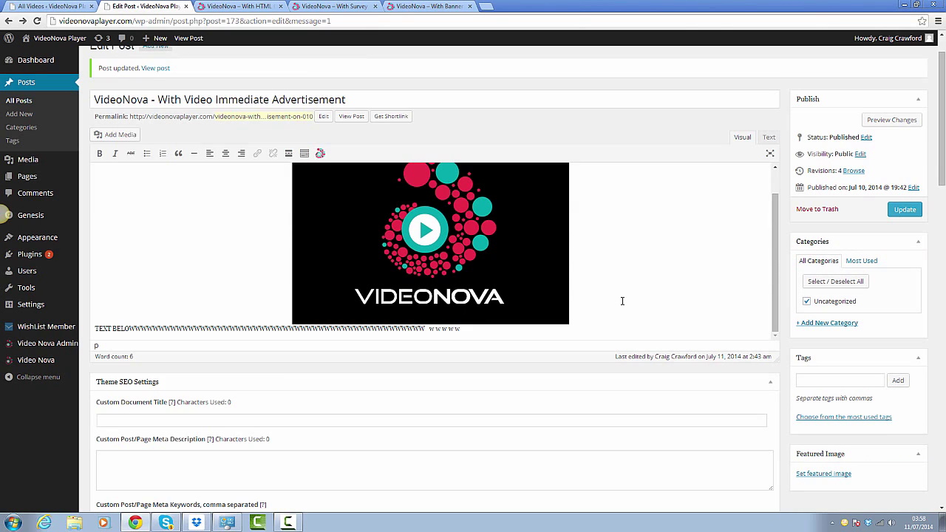
drag(481, 330, 96, 331)
key(BackSpace)
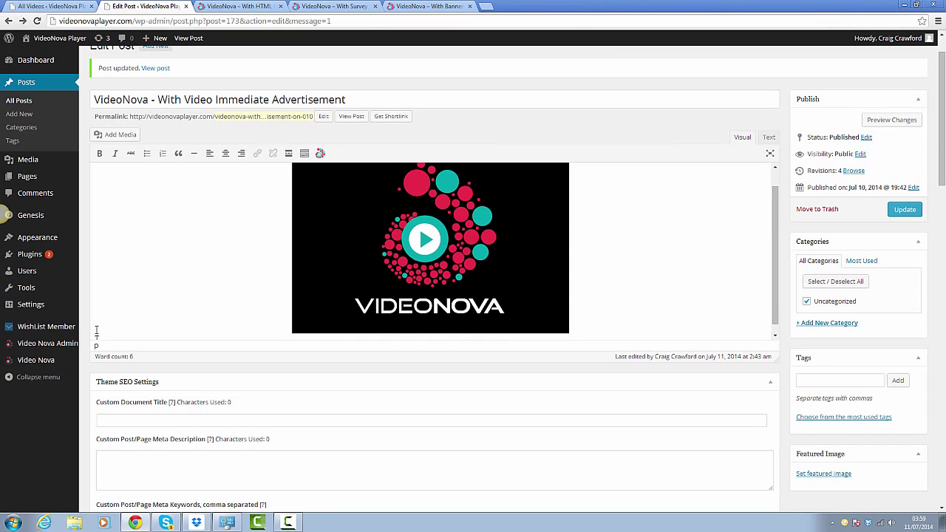
text(Textttt)
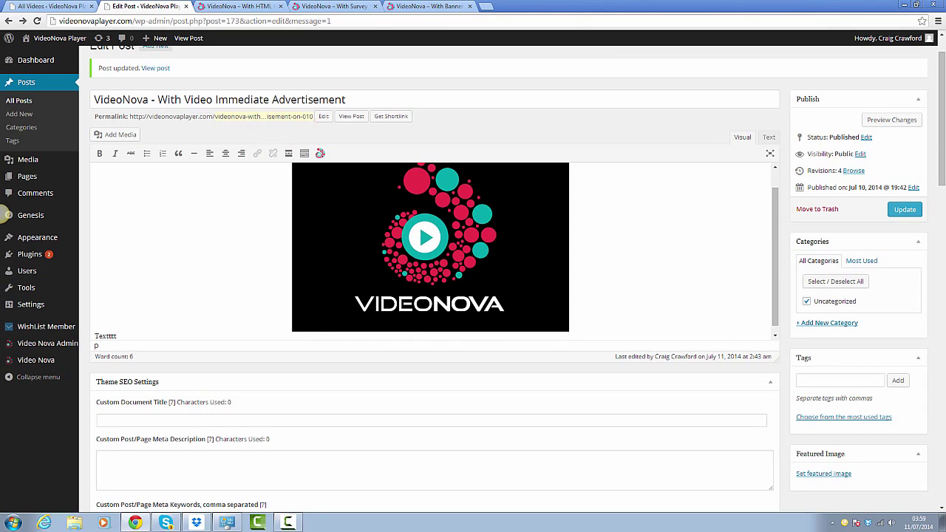
- Resize the embedded video placeholder in the post, shrinking it to a thumbnail and enlarging it to slightly below its original size
click(562, 189)
scroll(587, 205, up, 1)
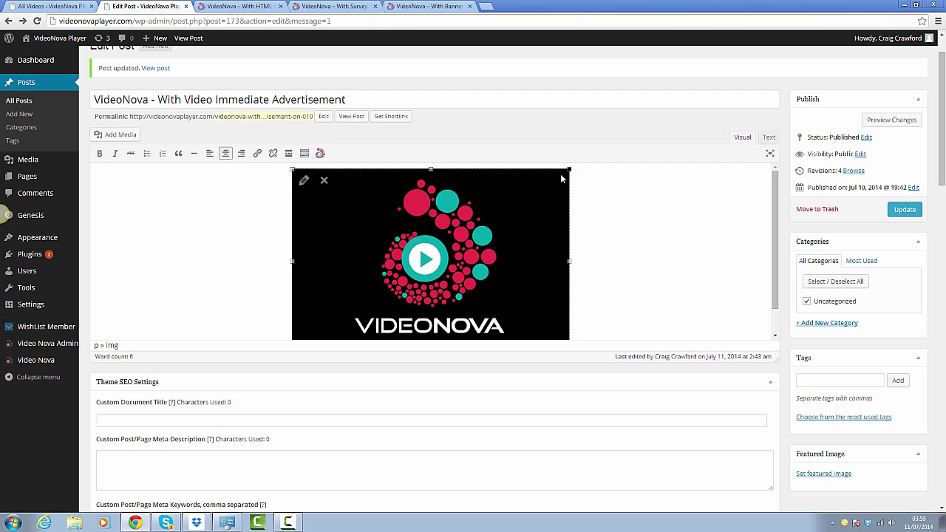
drag(569, 169, 324, 324)
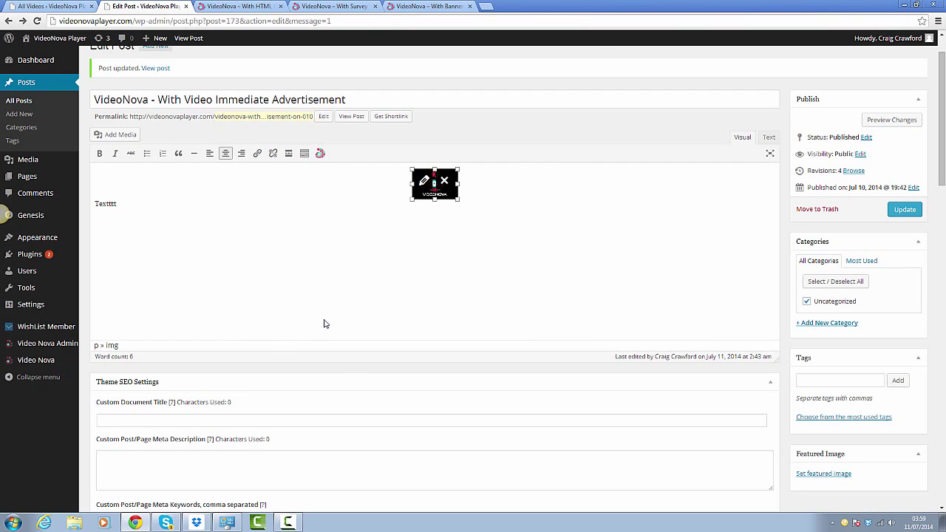
drag(458, 199, 583, 298)
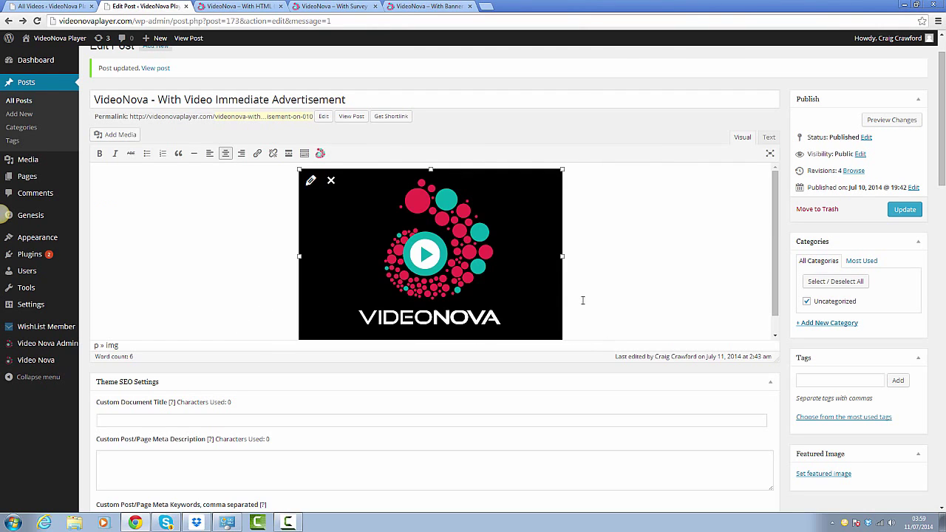
- Try left and right alignment in the post editor, set the alignment back to centered, and update the post
click(210, 153)
click(241, 153)
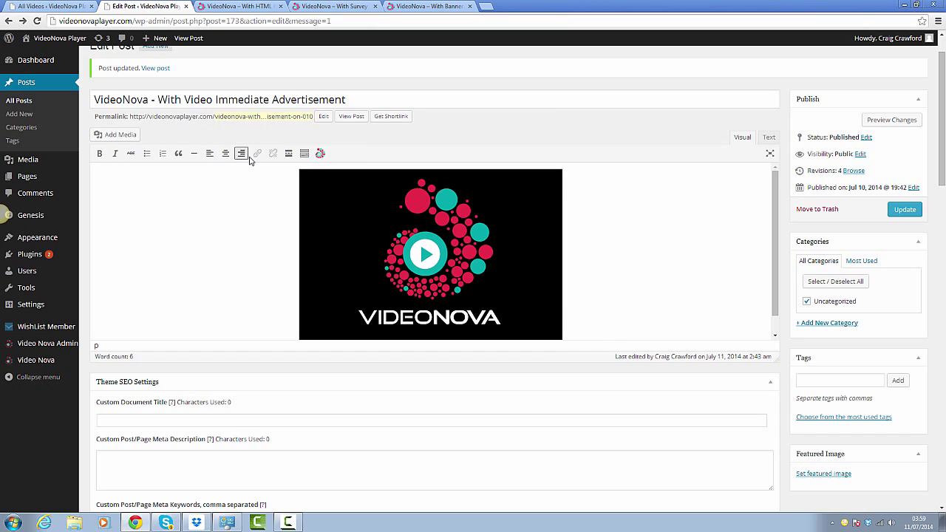
click(226, 153)
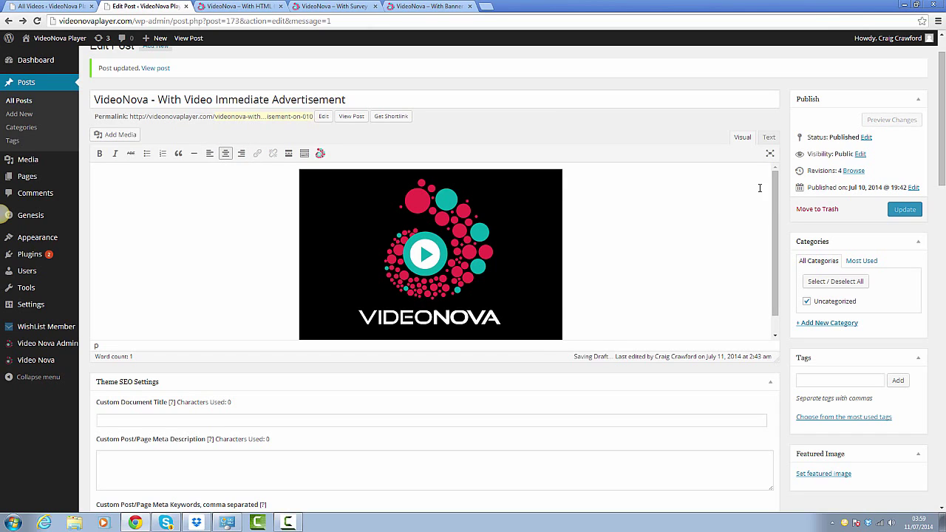
click(906, 212)
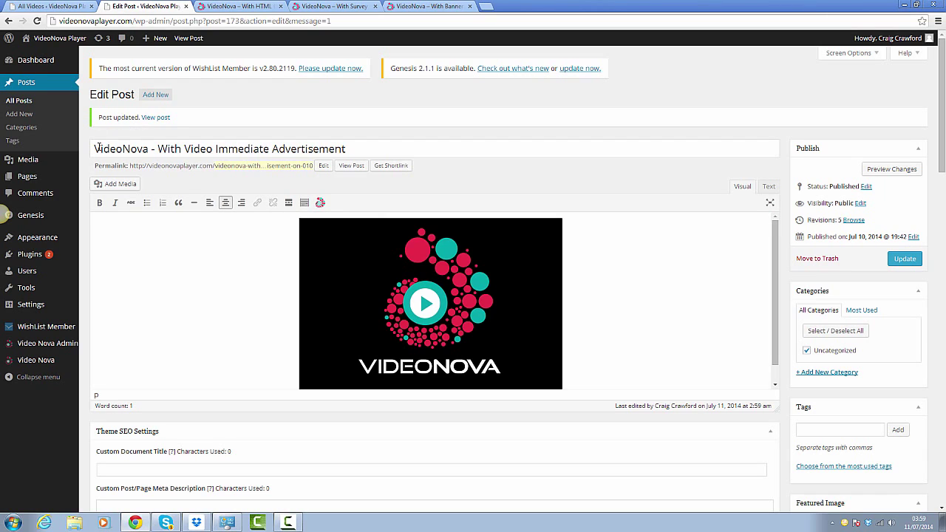
- View the updated post, pause and resume the playing video ad, and skip the ad to reach the main video
drag(97, 148, 373, 148)
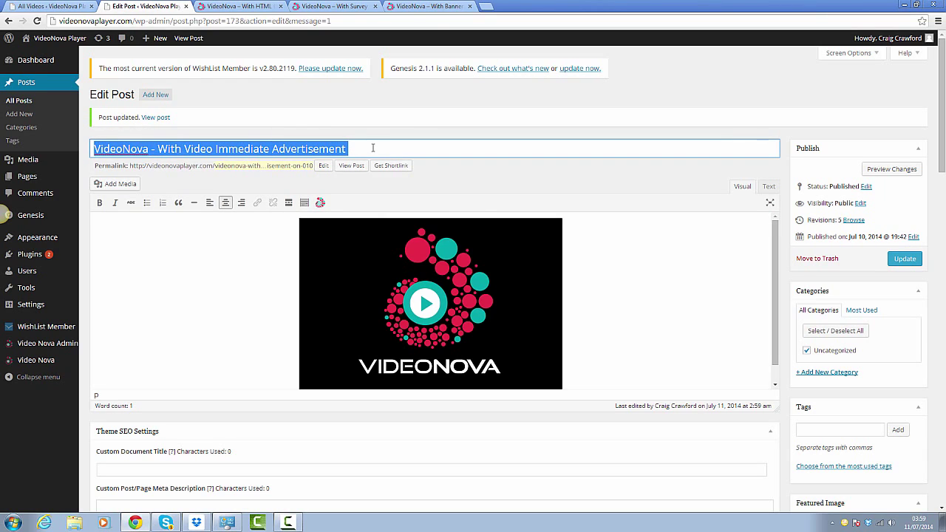
click(184, 258)
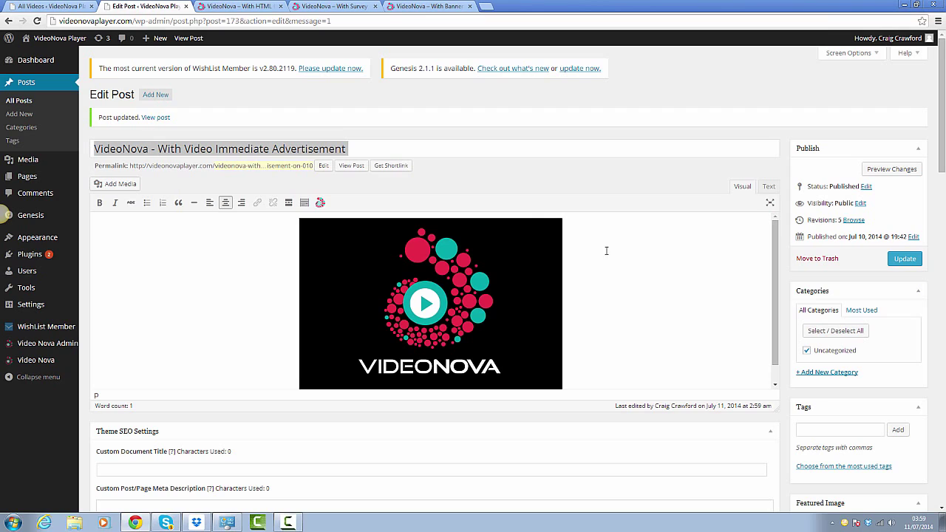
click(163, 120)
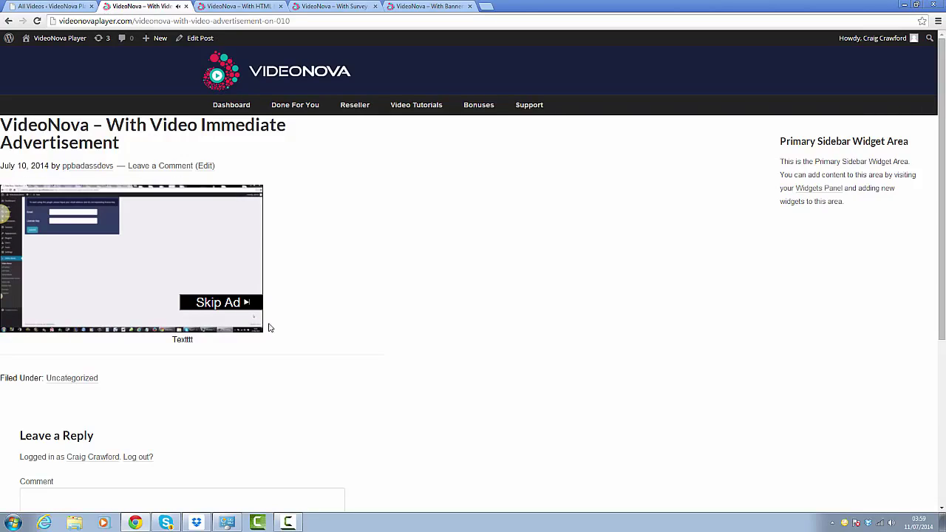
click(115, 268)
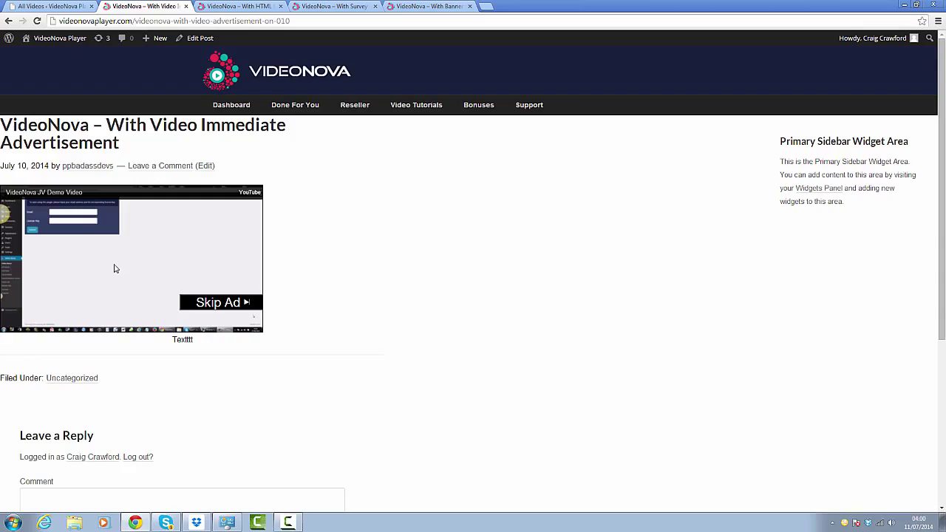
click(115, 268)
click(216, 303)
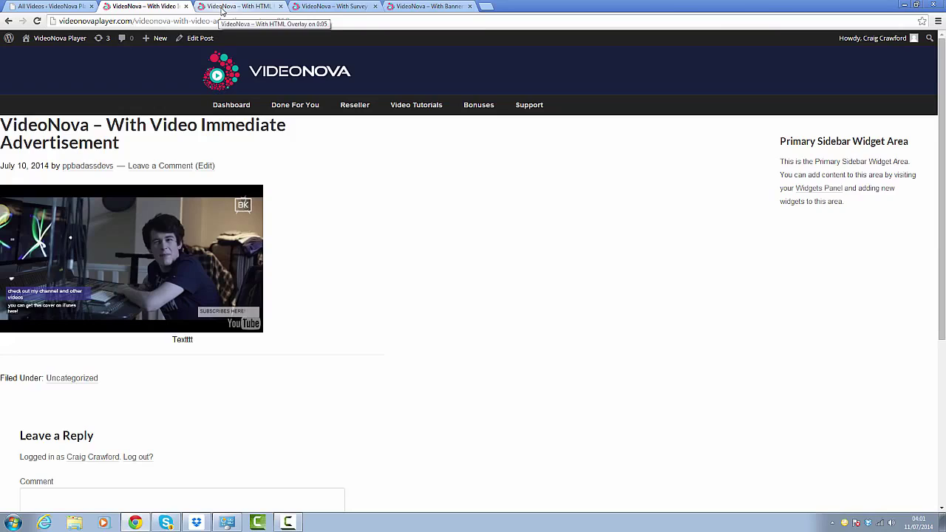
- Switch to the "With HTML Overlay on 0:05" post, reload it to play until the bonus overlay, and skip the panel
click(185, 6)
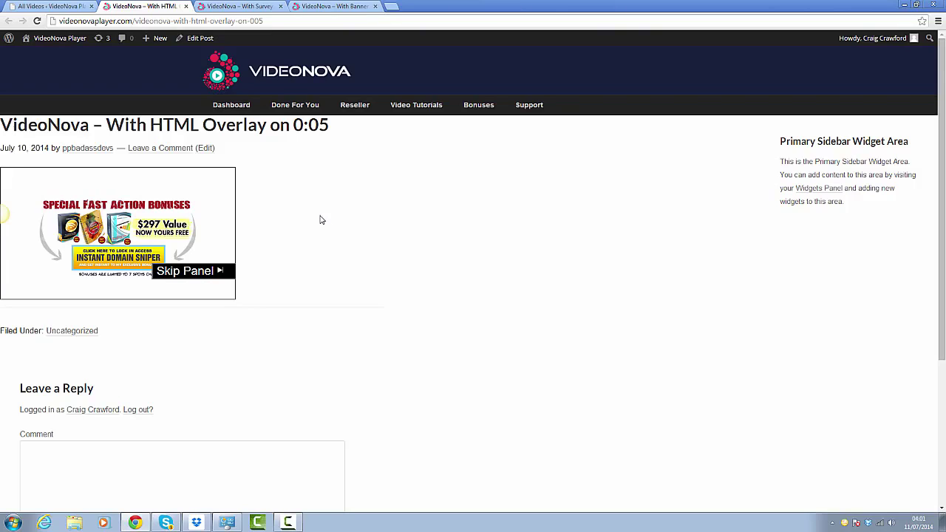
key(F5)
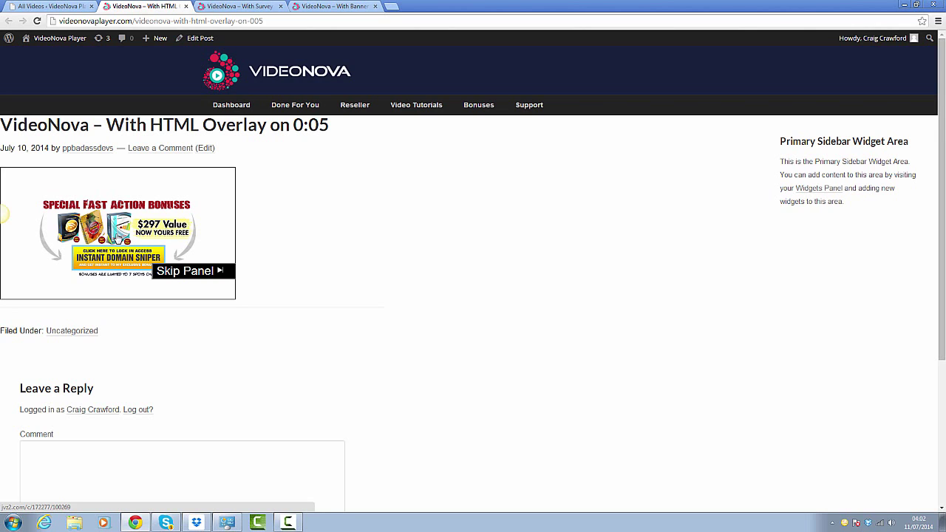
click(186, 271)
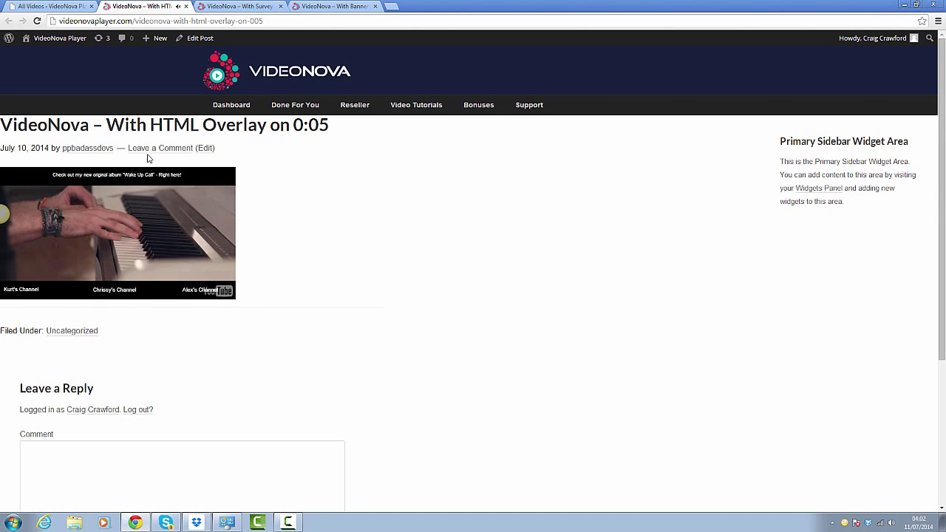
- Open the add-on settings of the Counting Stars video and set the Special Bonus HTML overlay's start time to 00:00:09
click(71, 9)
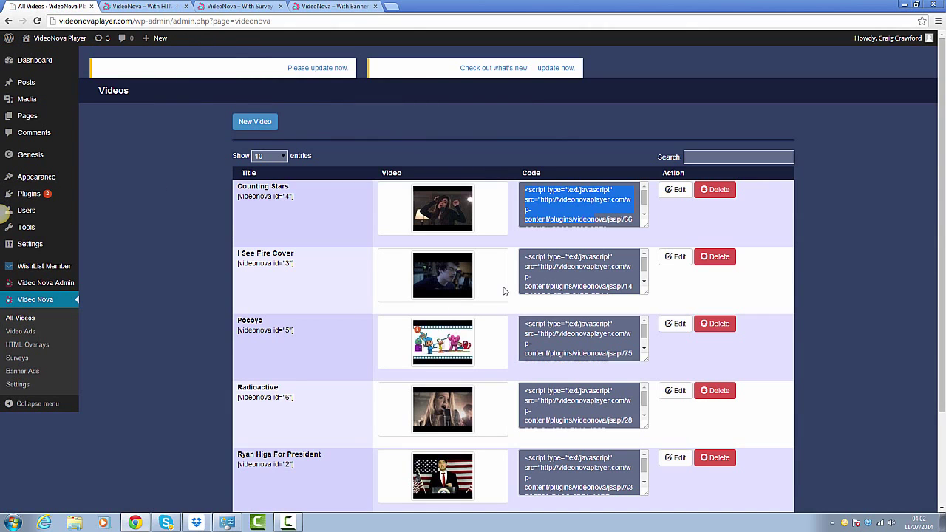
click(671, 193)
click(378, 61)
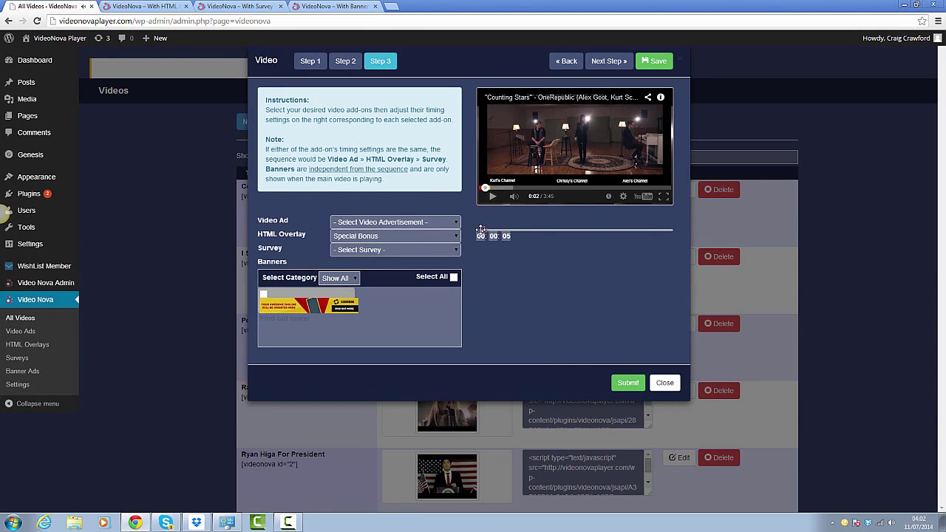
mouse_move(482, 230)
mouse_down()
mouse_move(597, 231)
mouse_move(486, 231)
mouse_up()
- Close the HTML overlay post, view the "With Survey on 0:05" post, and reload it to play until the survey
click(185, 6)
click(153, 8)
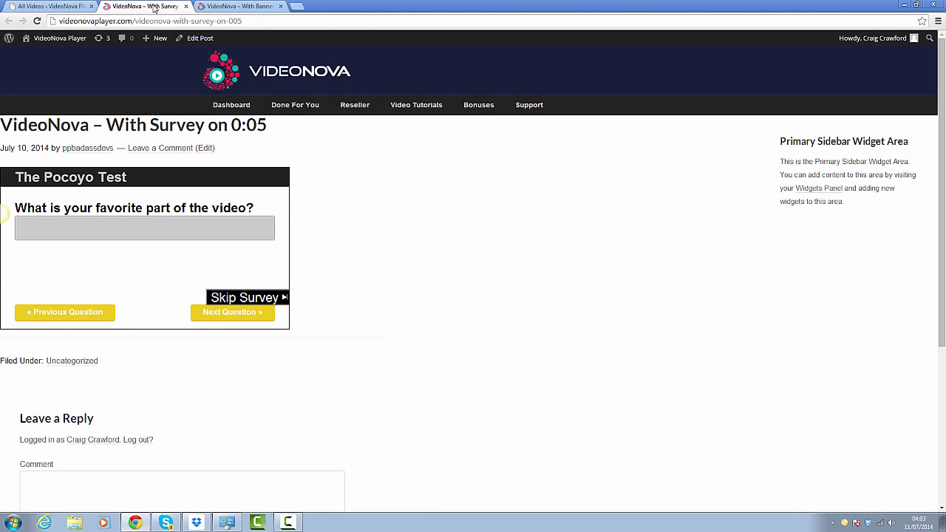
click(110, 230)
key(F5)
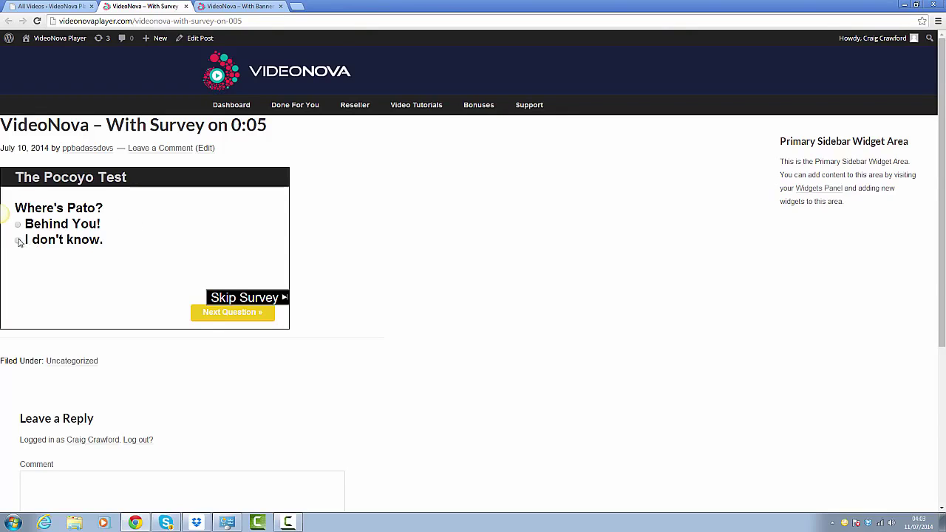
- Go through The Pocoyo Test survey, answer the favorite part question with "This one", and submit the sign-up form with blank fields
click(207, 311)
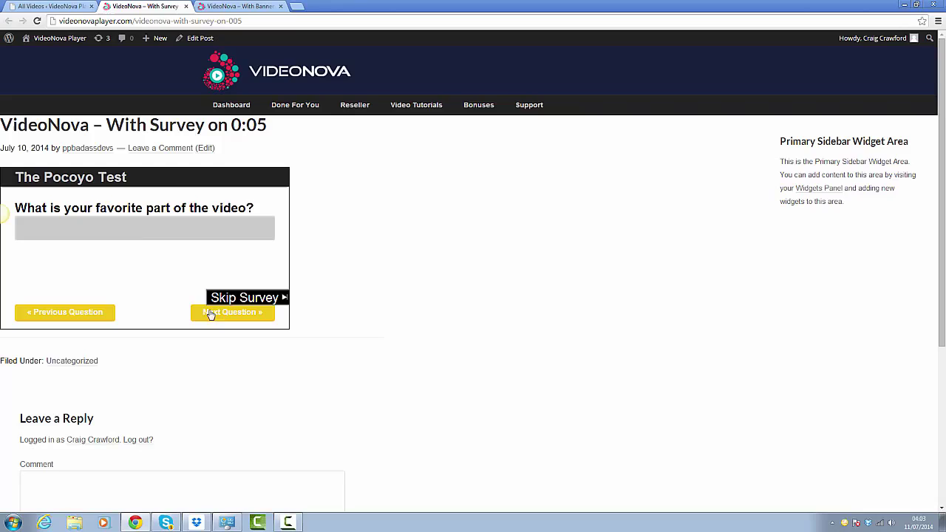
click(111, 230)
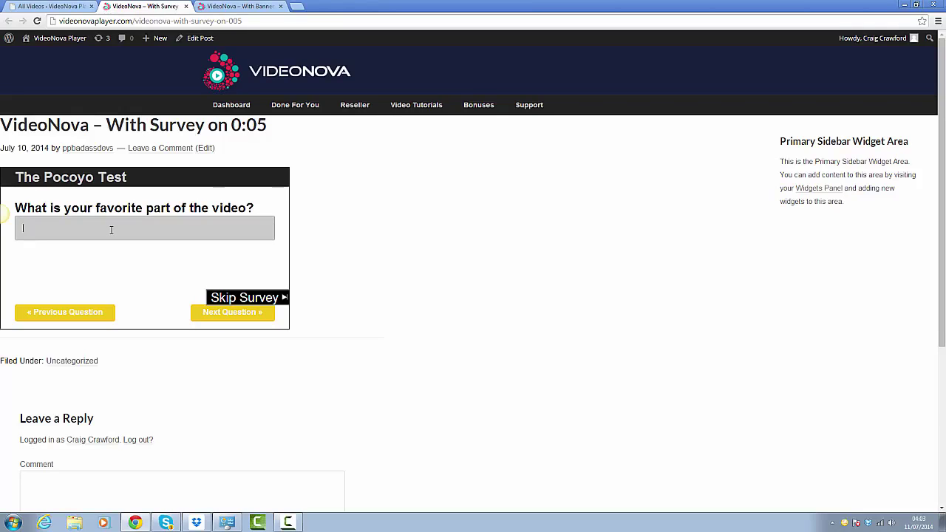
text(This one)
click(219, 313)
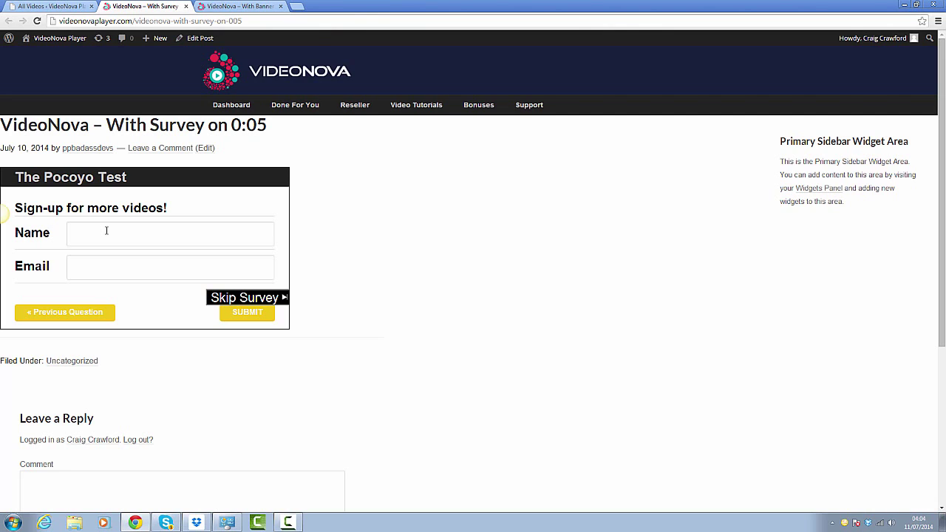
click(248, 313)
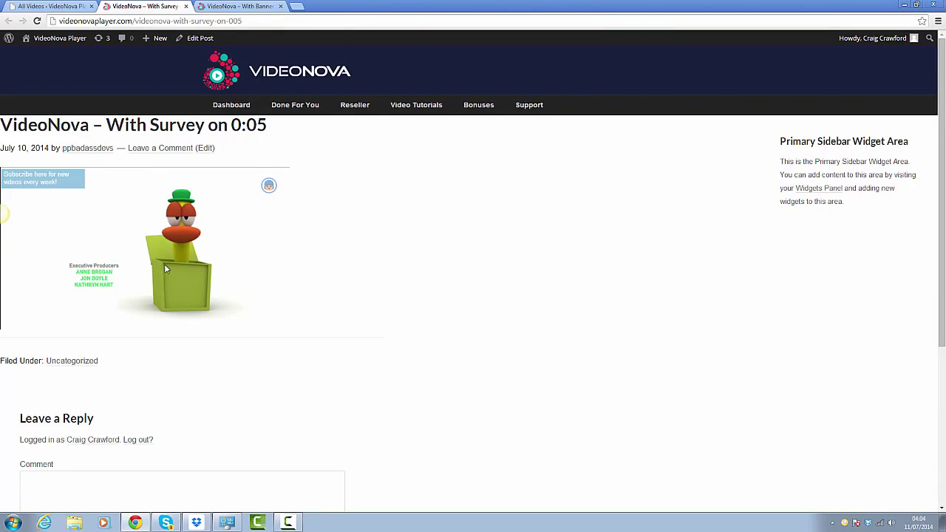
- Close the survey post, reload the "With Banner Starting from 0:03" post to watch its banner ad, and close it
click(186, 6)
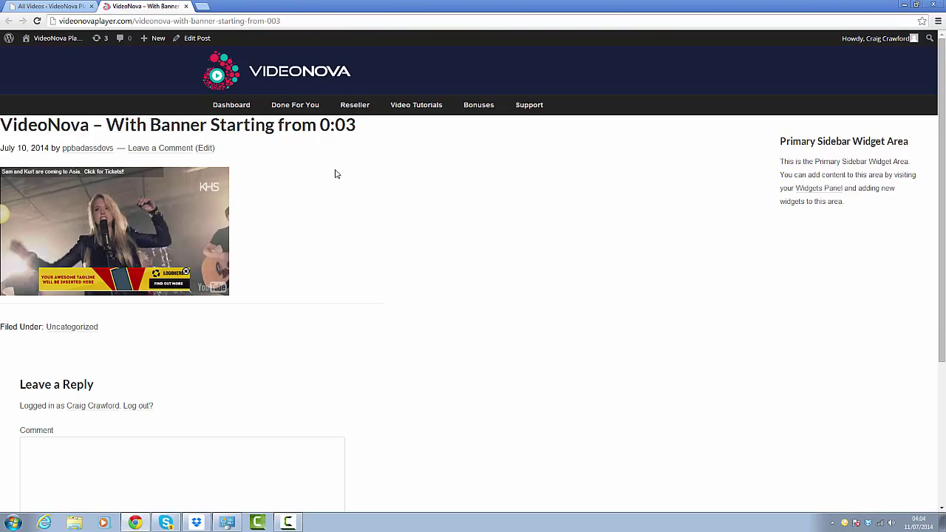
key(F5)
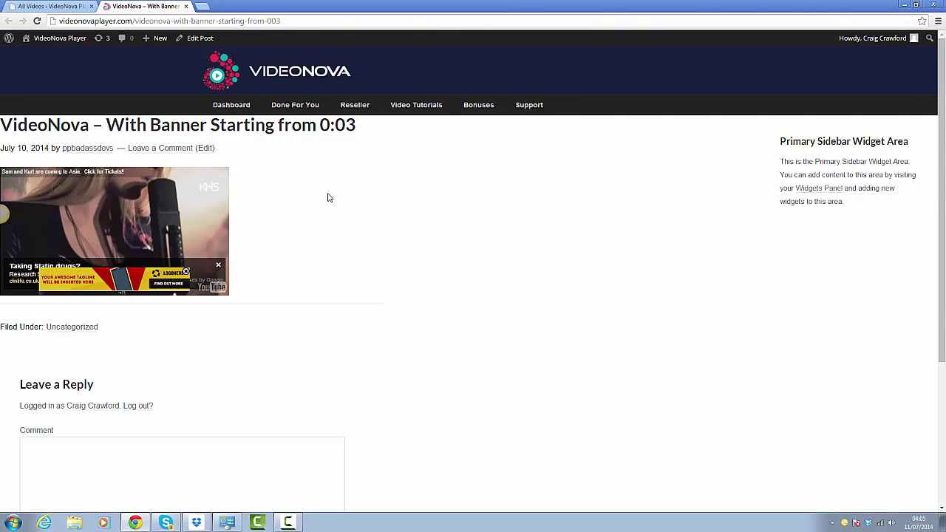
click(186, 7)
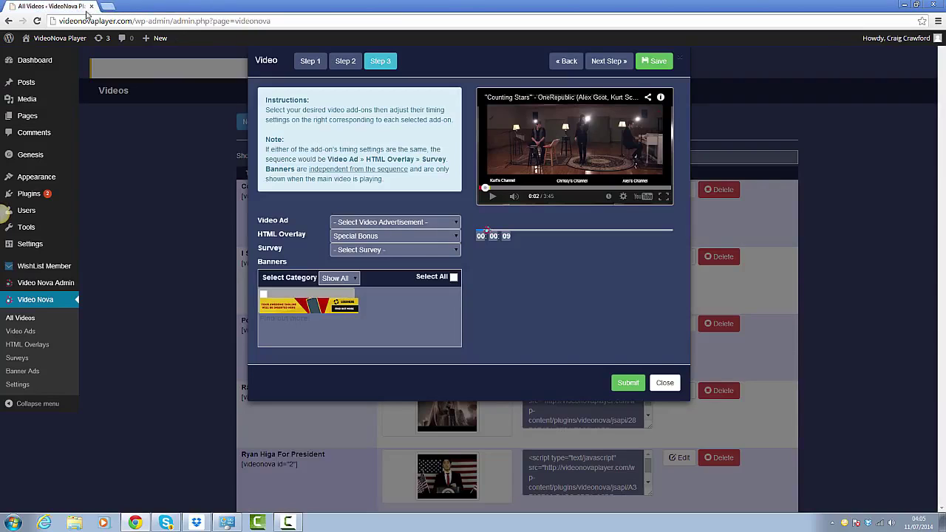
- Choose The Pocoyo Test as the survey and VN - Demo as the video ad, and include the banner with its category on Show All
click(363, 254)
click(370, 268)
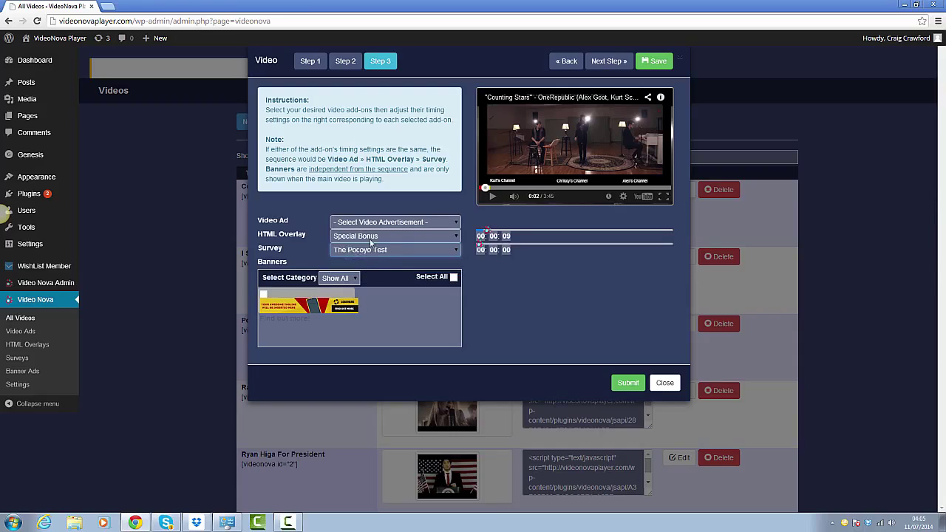
click(372, 236)
click(373, 222)
click(369, 241)
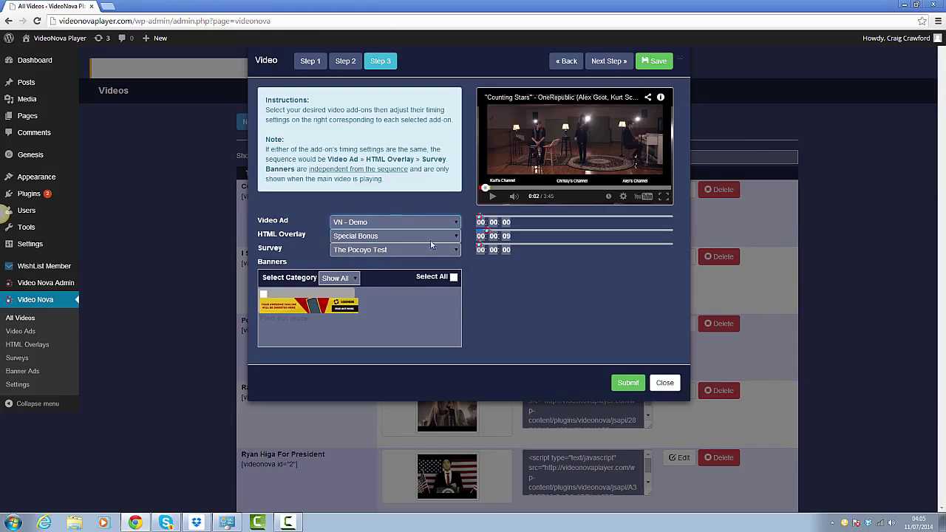
click(263, 294)
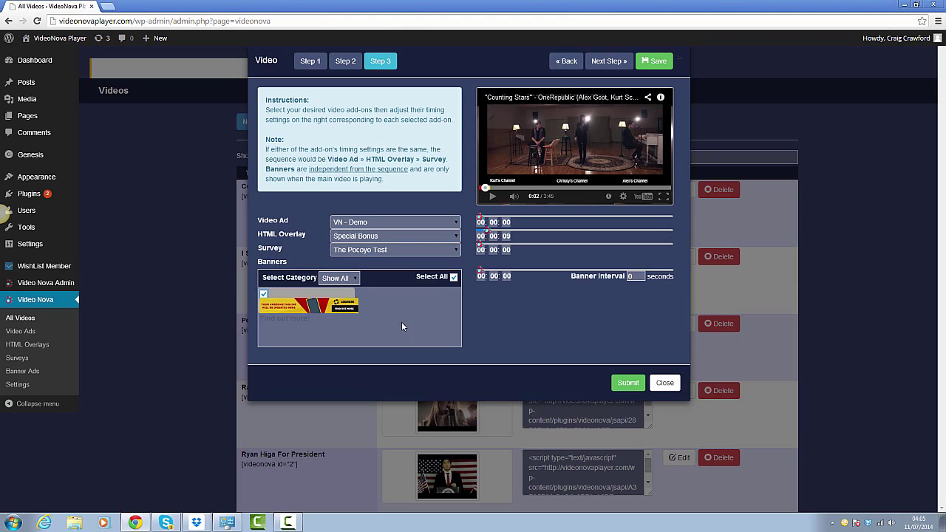
click(339, 278)
click(337, 289)
- Set the add-on start times to 00:00:45 for banners, 00:01:53 for the HTML overlay and 00:03:46 for the survey
drag(482, 271, 519, 272)
drag(487, 230, 574, 232)
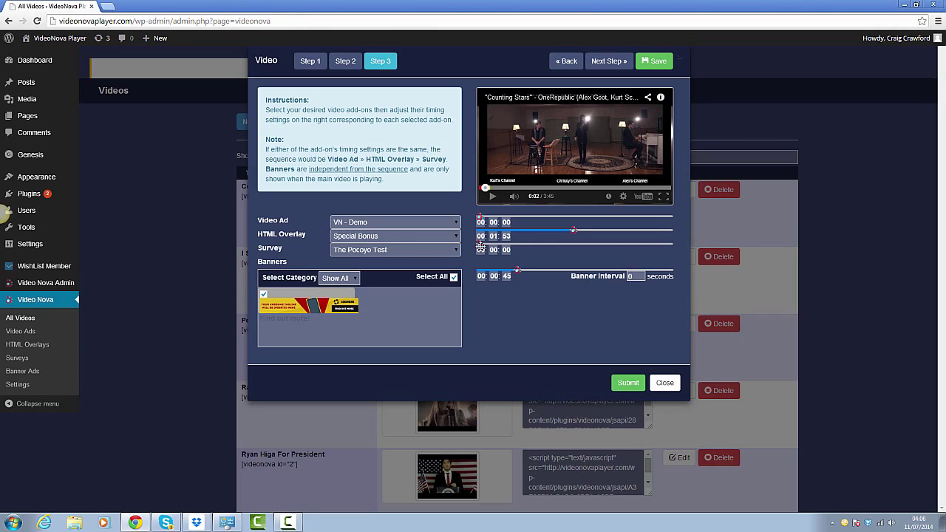
drag(481, 247, 670, 244)
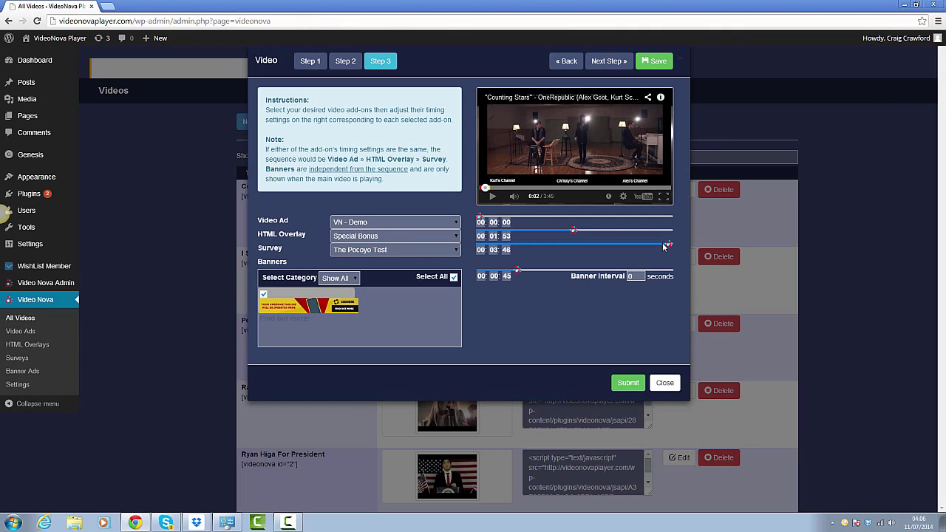
- Set the banner interval to 50 seconds for the Counting Stars video
double_click(631, 277)
text(50)
double_click(632, 275)
click(530, 294)
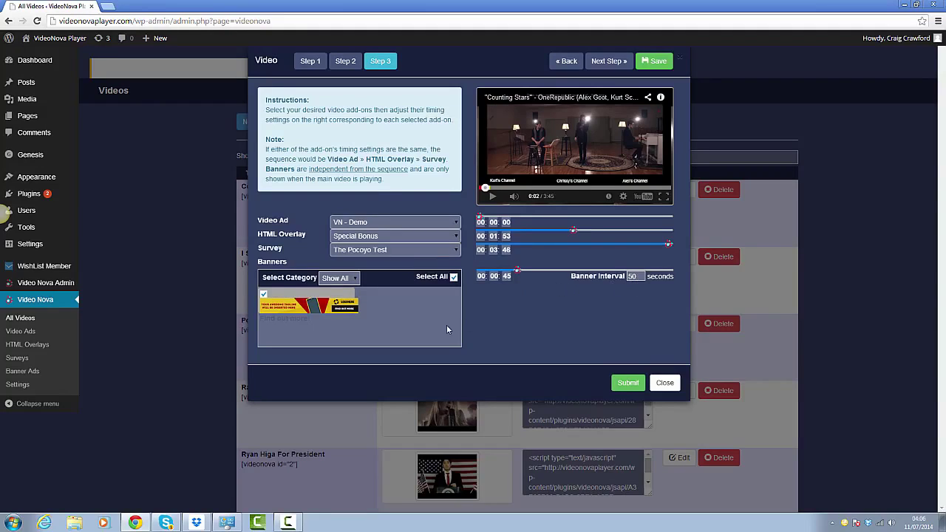
- Inspect the blank form for a new HTML overlay, close it, and open the existing Special Bonus overlay for editing
click(25, 346)
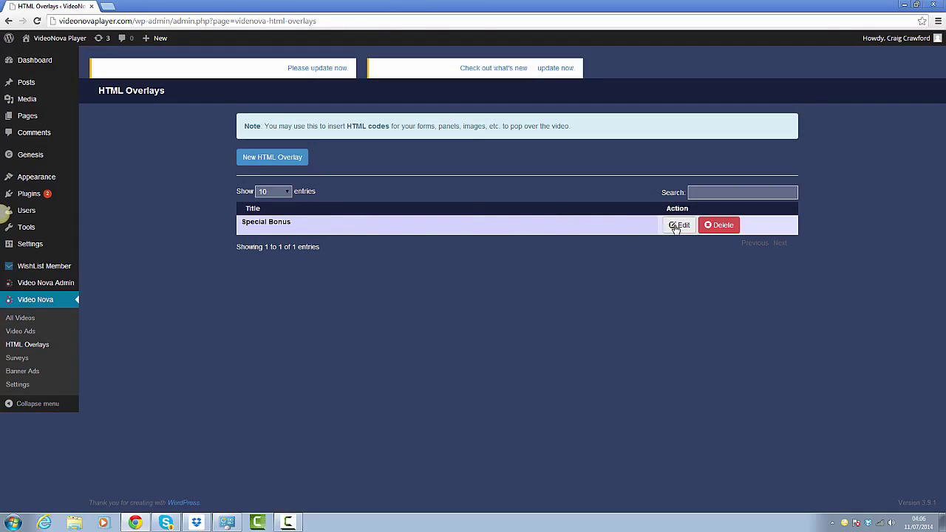
click(276, 163)
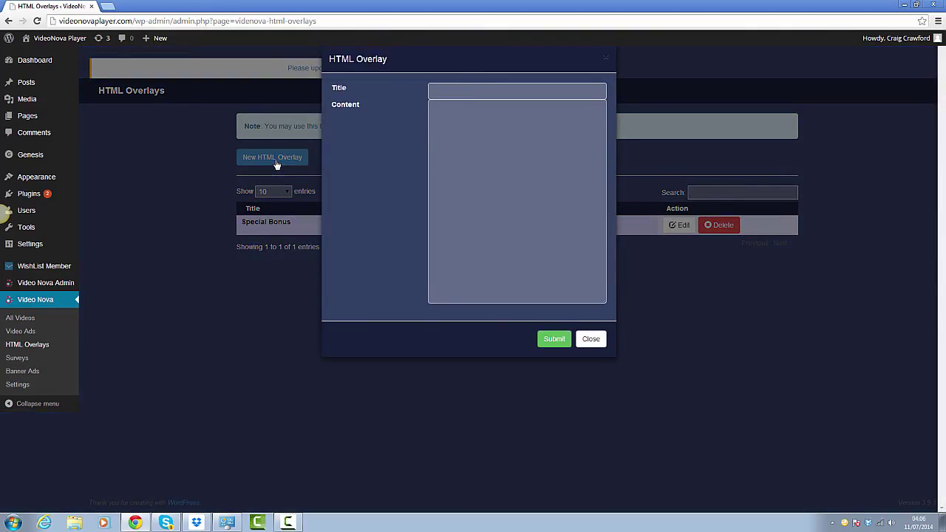
click(442, 117)
click(592, 341)
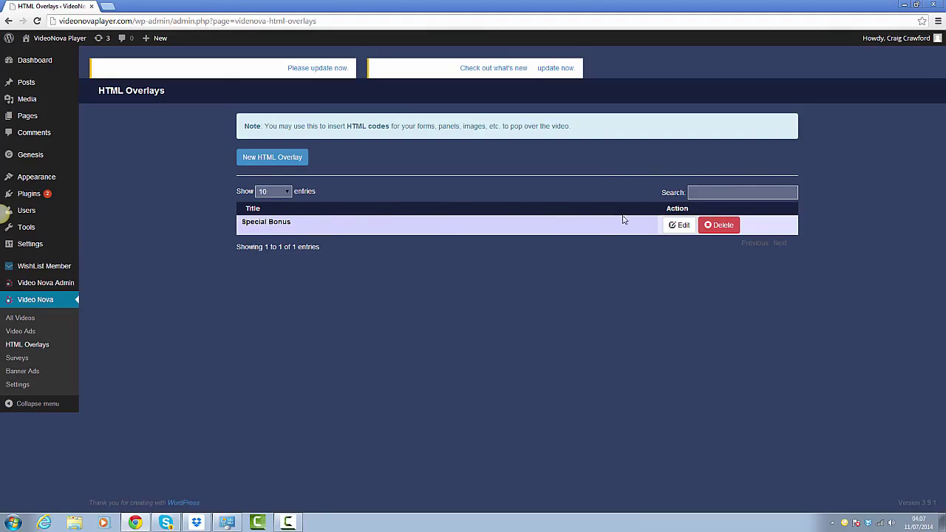
click(672, 226)
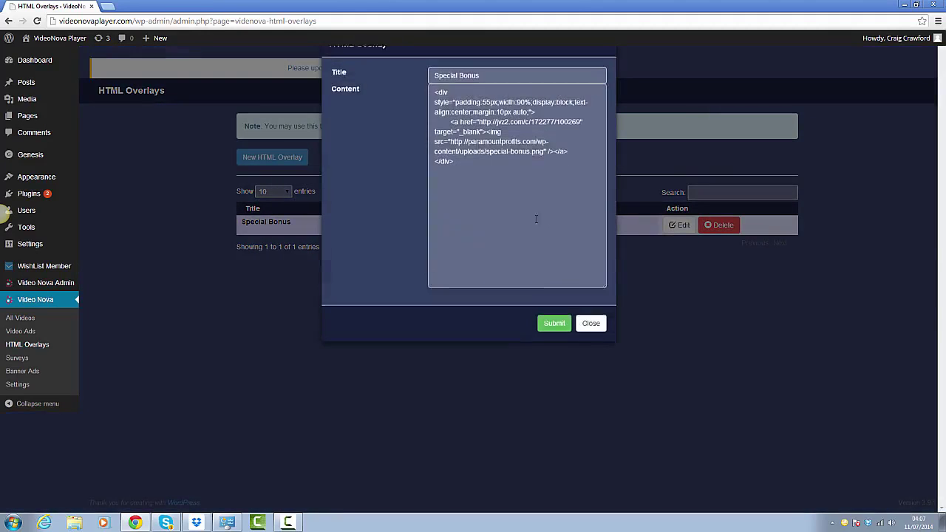
- Examine the Special Bonus overlay's HTML code, including its link address, and close the overlay without changes
click(467, 190)
key(ctrl+a)
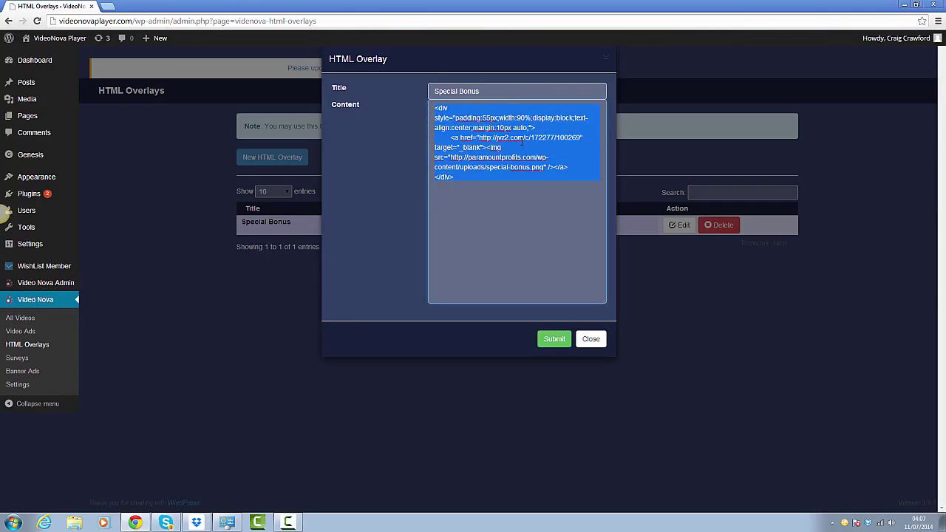
click(493, 205)
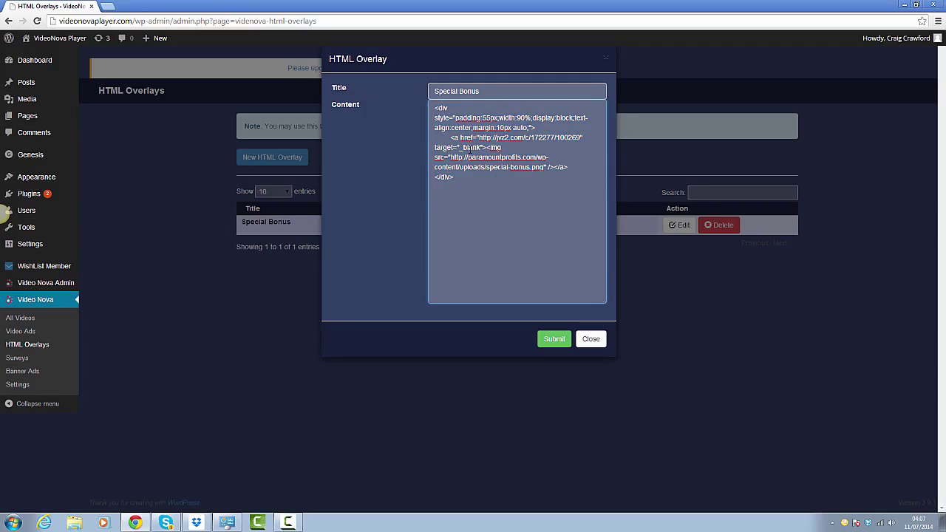
drag(477, 137, 585, 138)
click(590, 339)
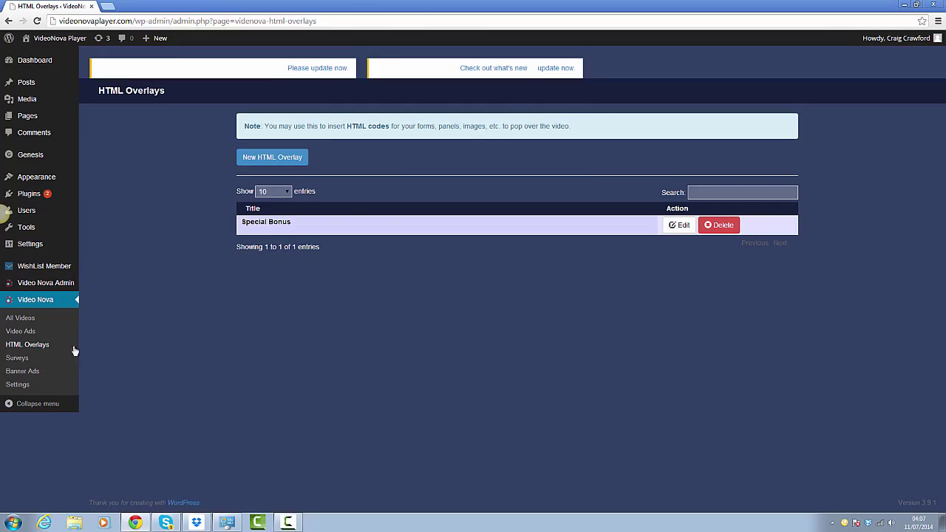
- Go to the surveys list, view the answers collected for The Pocoyo Test, and close them
click(22, 358)
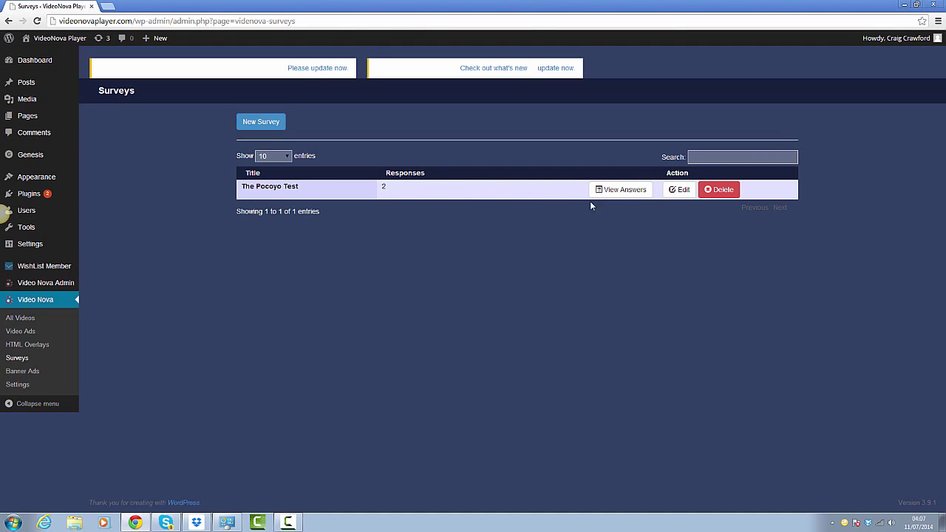
click(621, 193)
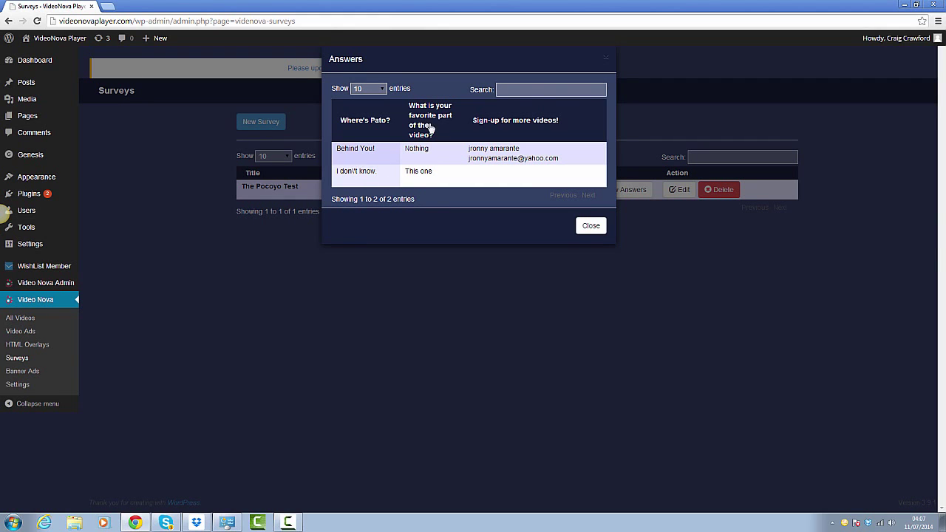
click(607, 59)
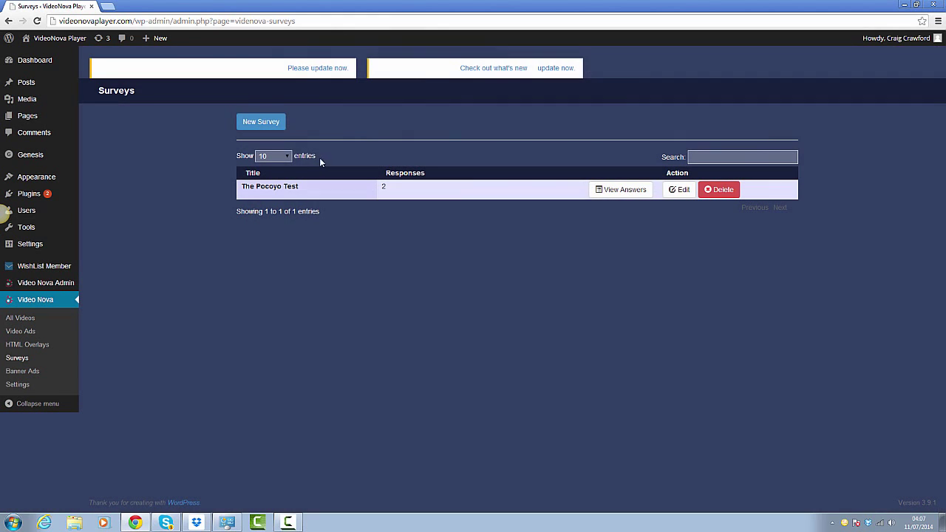
- Start a new survey titled "This is Cool!!!!"
click(266, 123)
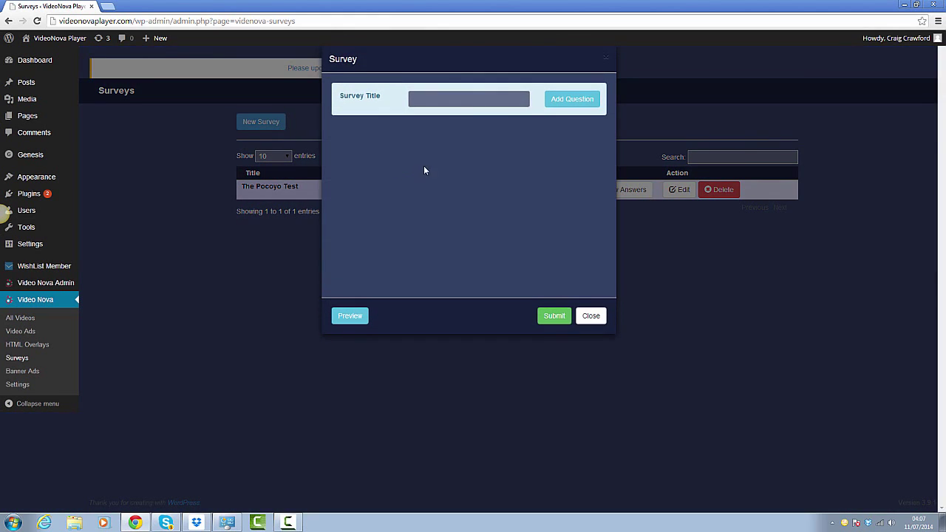
click(443, 98)
text(This is )
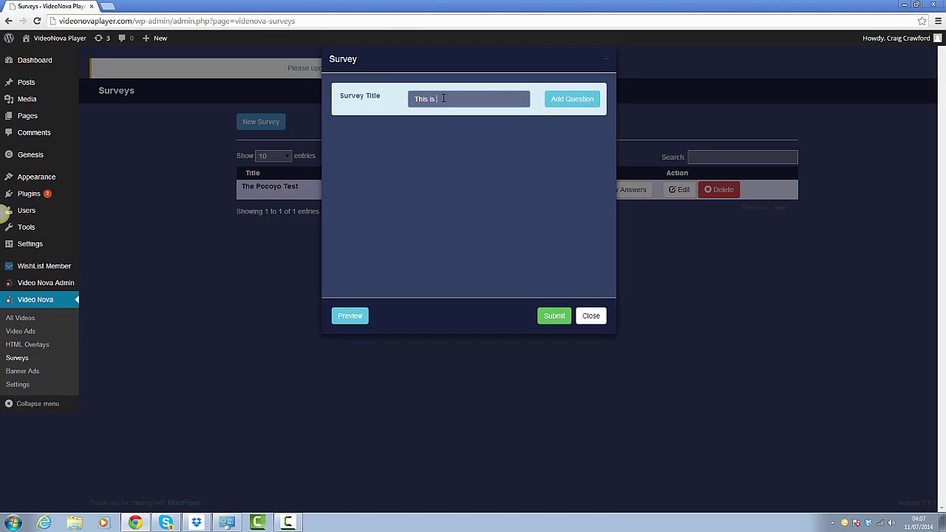
text(Cool!!!!)
- Add the question "How cool?" to the survey with the type Multiple Choice (Choose One)
click(585, 103)
click(427, 162)
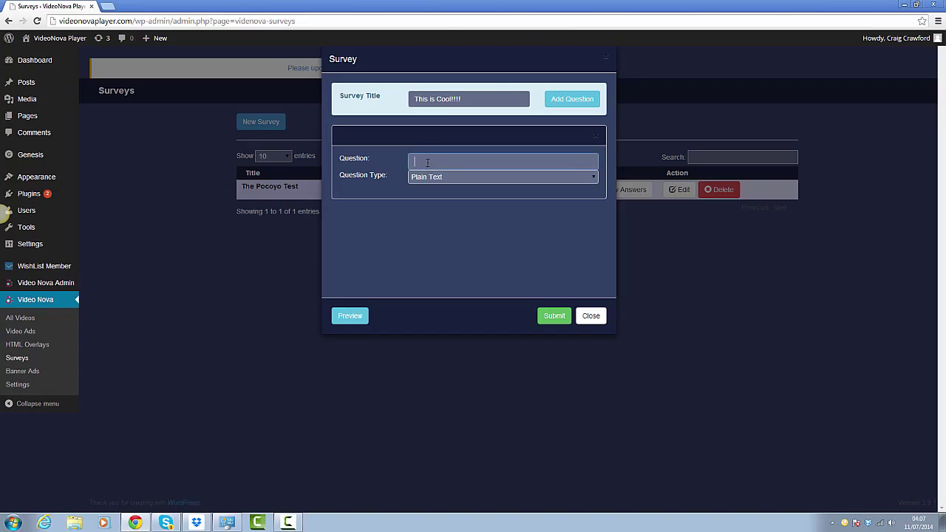
text(How cool?)
click(432, 179)
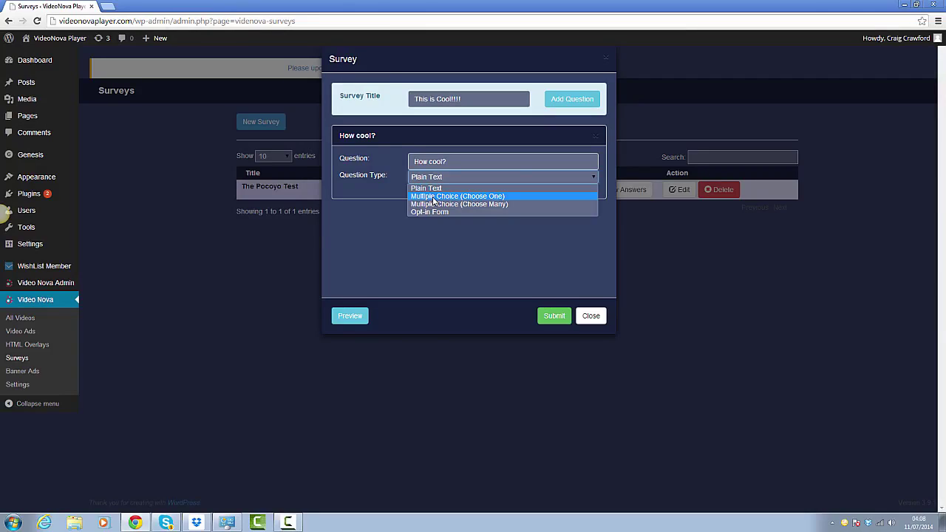
click(434, 197)
- Enter "Really good!" as the first answer choice of the "How cool?" question
click(406, 210)
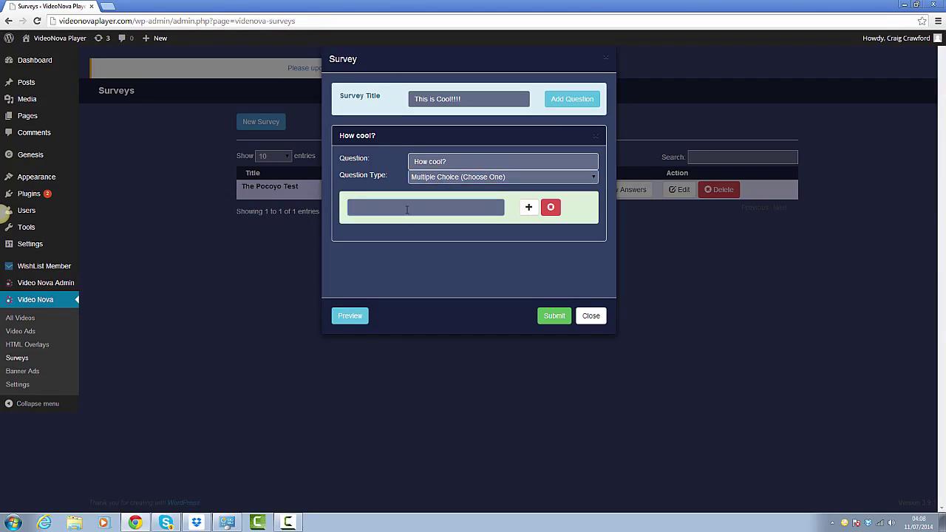
text(REally good!)
click(363, 208)
key(BackSpace)
text(e)
- Add "Super simple!" and "amazing" as two further answer choices for the "How cool?" question
click(529, 207)
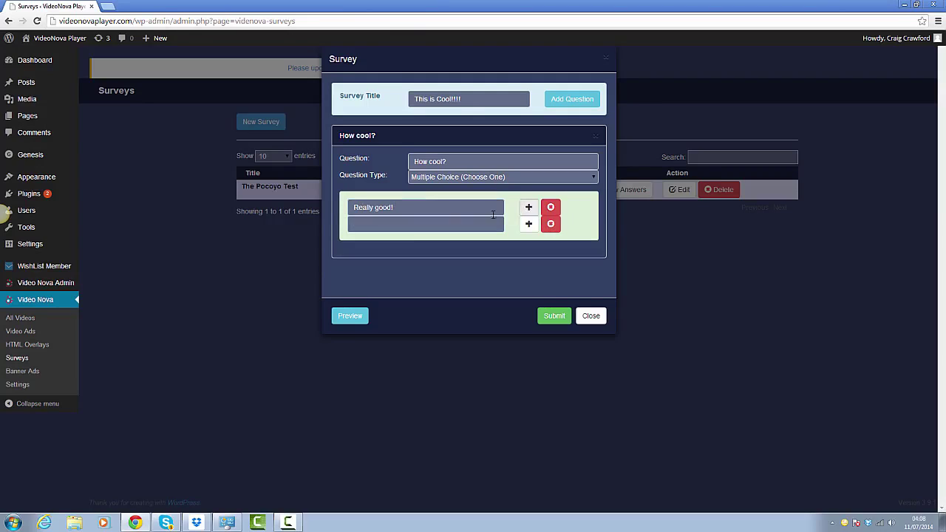
click(406, 223)
text(Super )
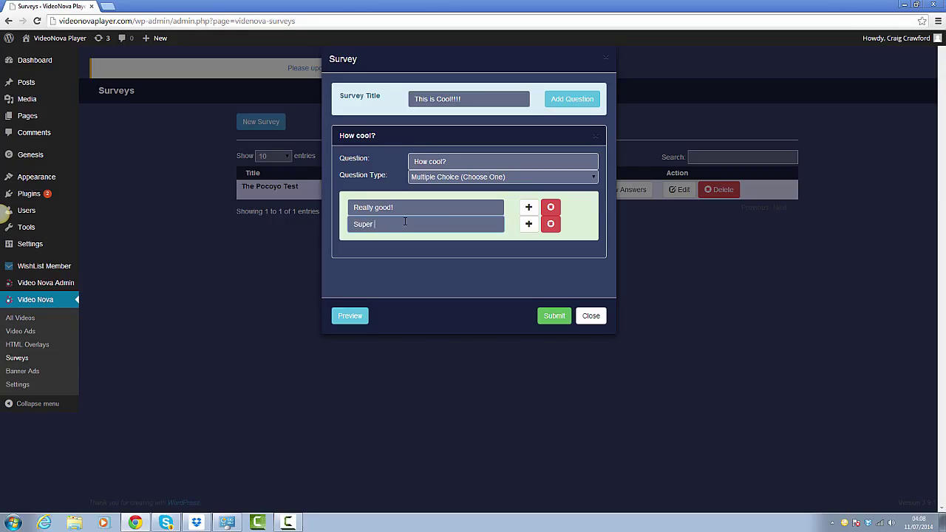
text(simple!)
click(527, 225)
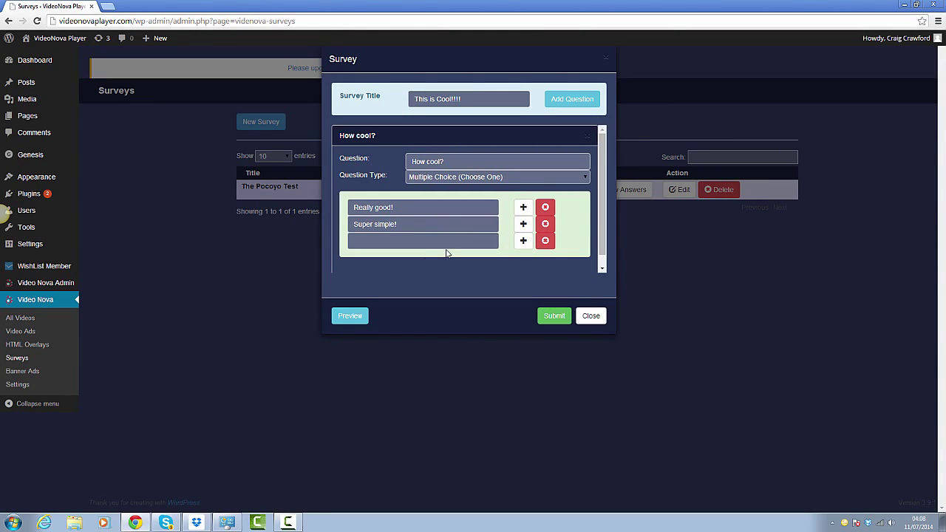
click(447, 247)
text(amzing)
key(Left)
text(a)
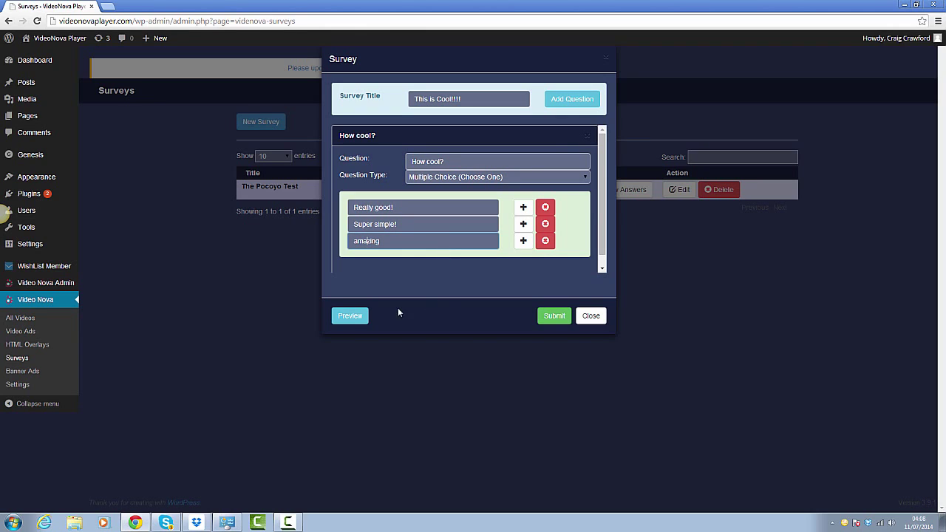
- Add a second question, "Would you like to know more from us in future?", with the type Opt-in Form
click(571, 101)
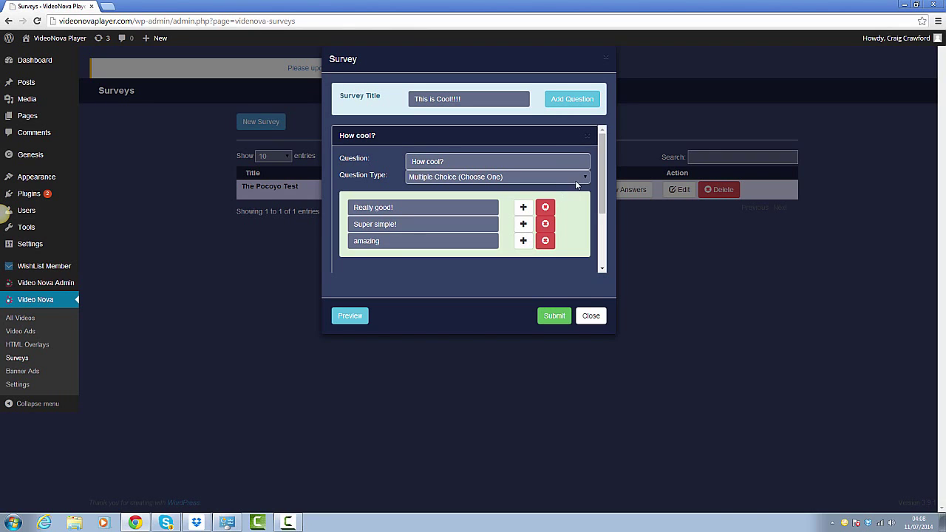
drag(601, 207, 601, 256)
click(470, 223)
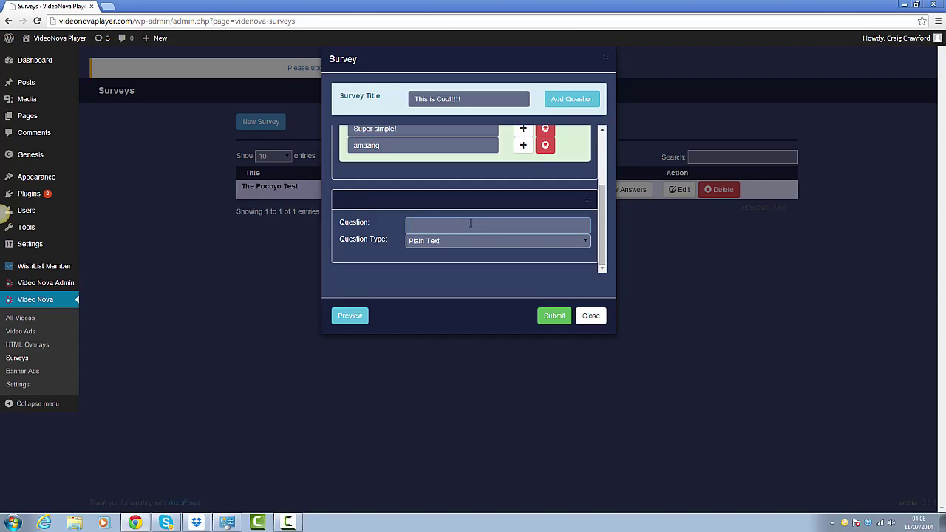
text(Would you like to kno)
text(w mo)
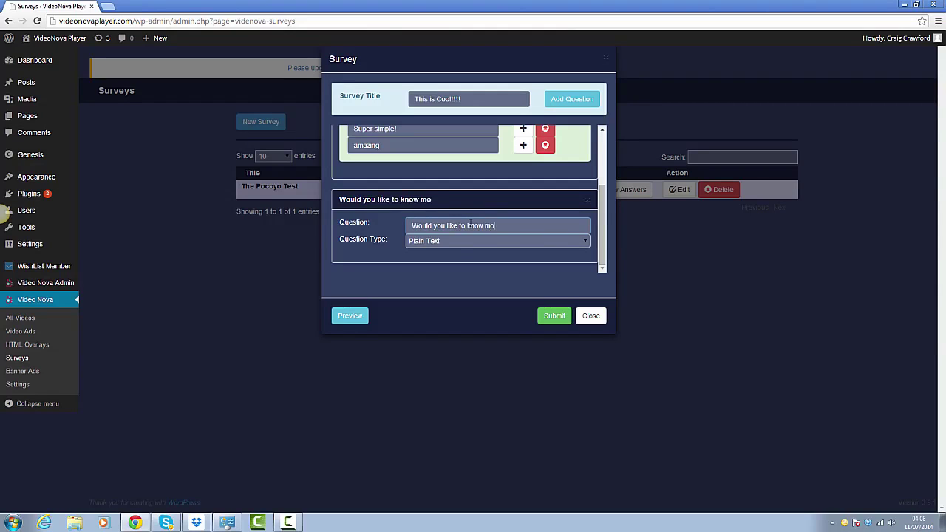
text(re from us in future?)
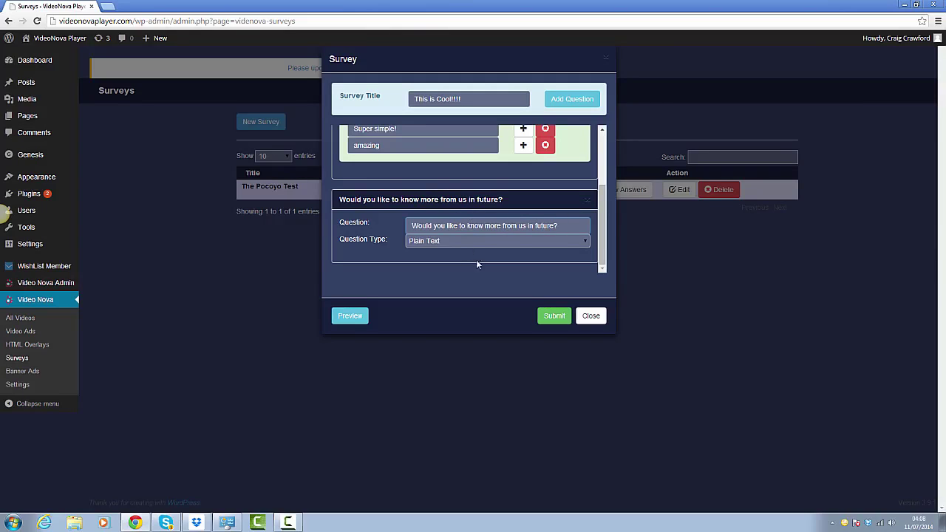
click(473, 241)
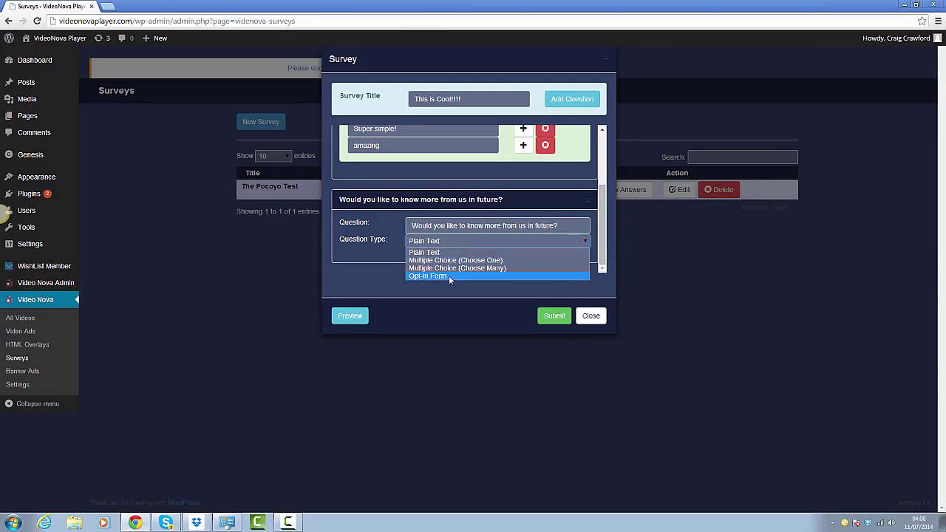
click(448, 276)
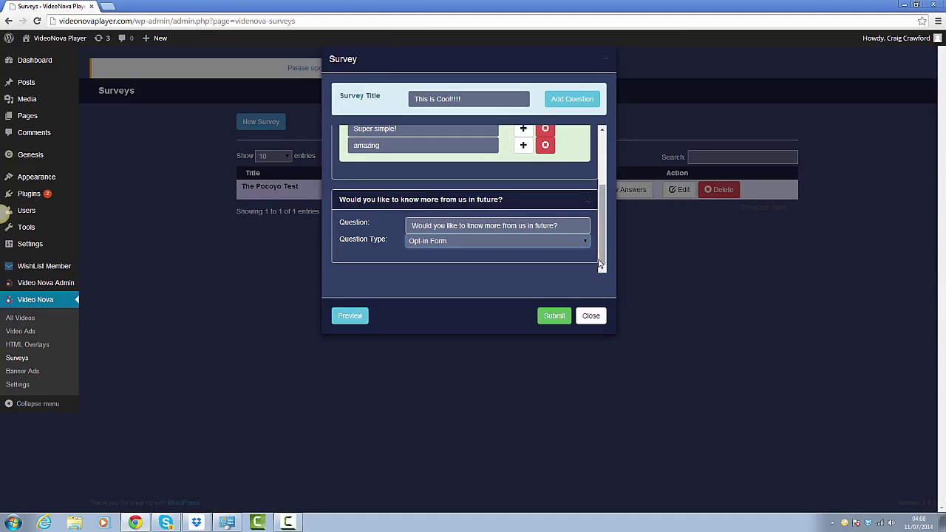
- Add a third question, "How old are you?", with the type Multiple Choice (Choose Many)
click(573, 98)
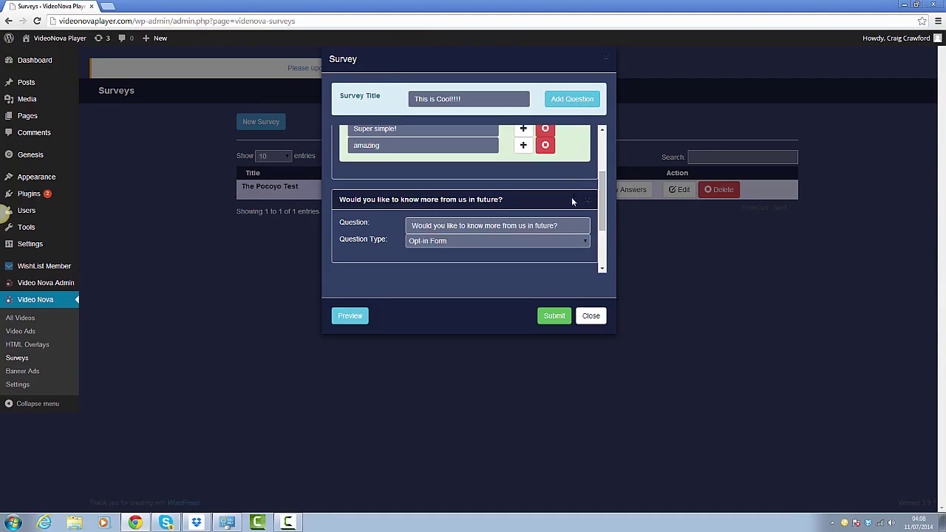
click(444, 226)
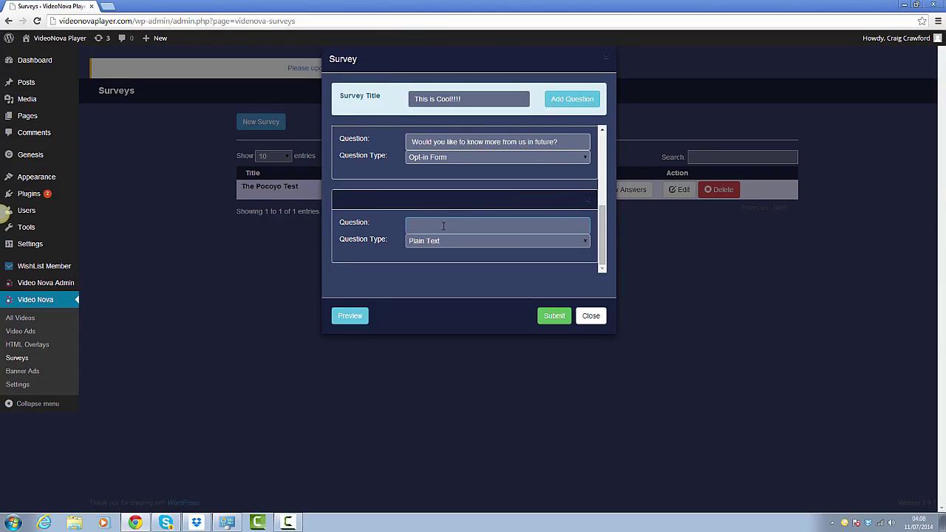
text(How old are you?)
click(458, 241)
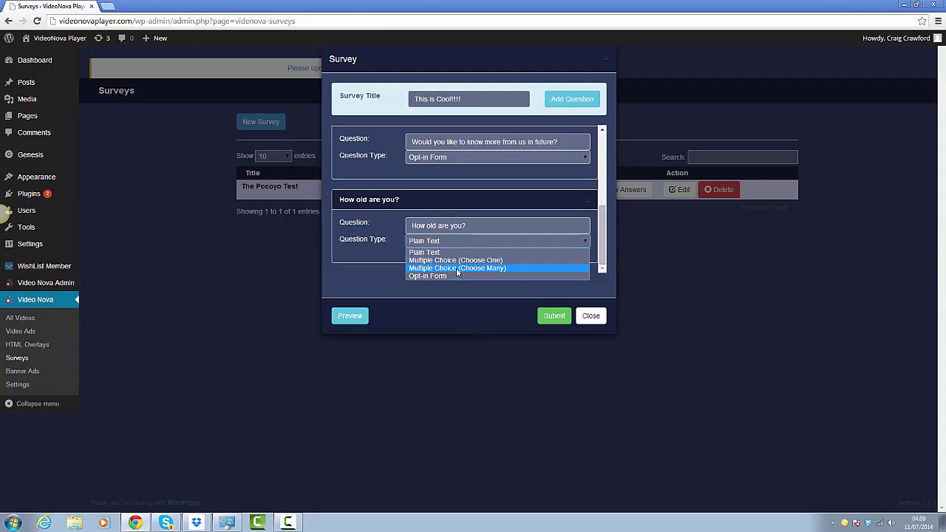
click(457, 268)
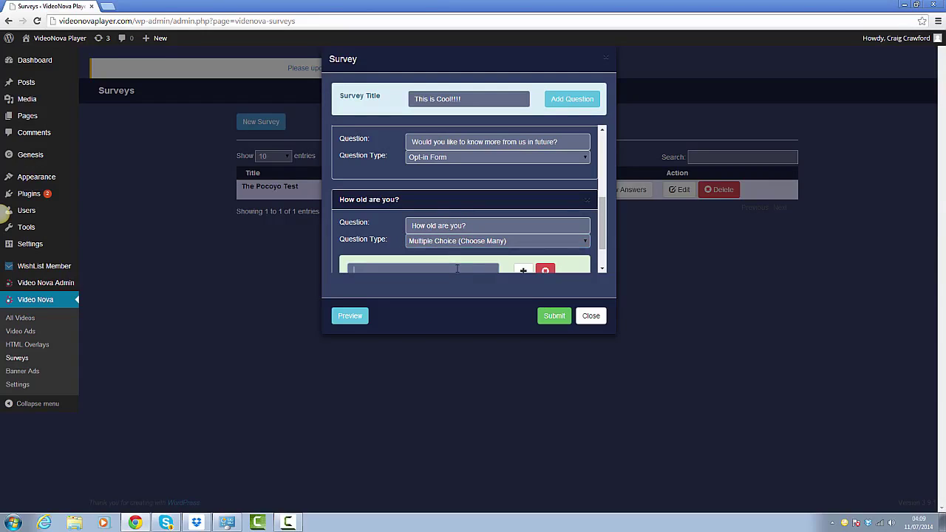
- Give the age question the answer choices "10 -50", "50-100" and "100-200", and submit the survey
click(457, 269)
text(10 -)
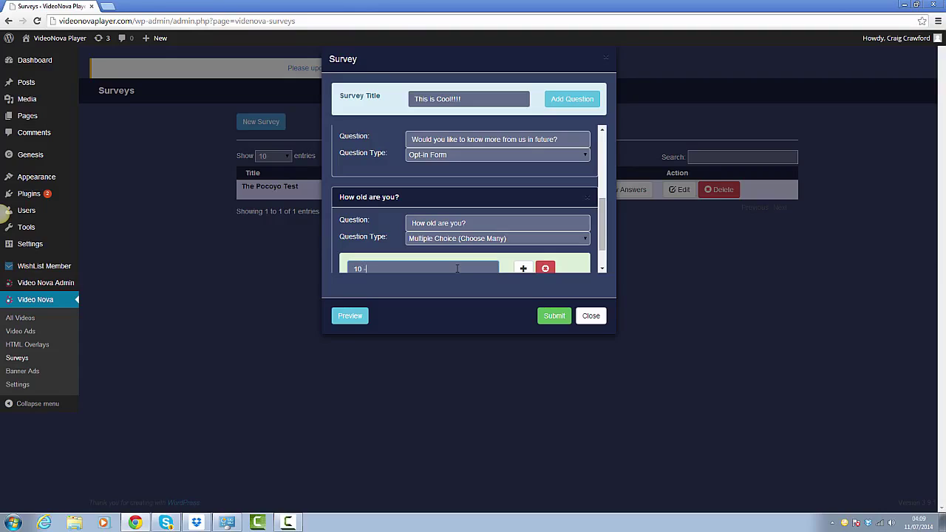
text(50)
scroll(456, 238, down, 1)
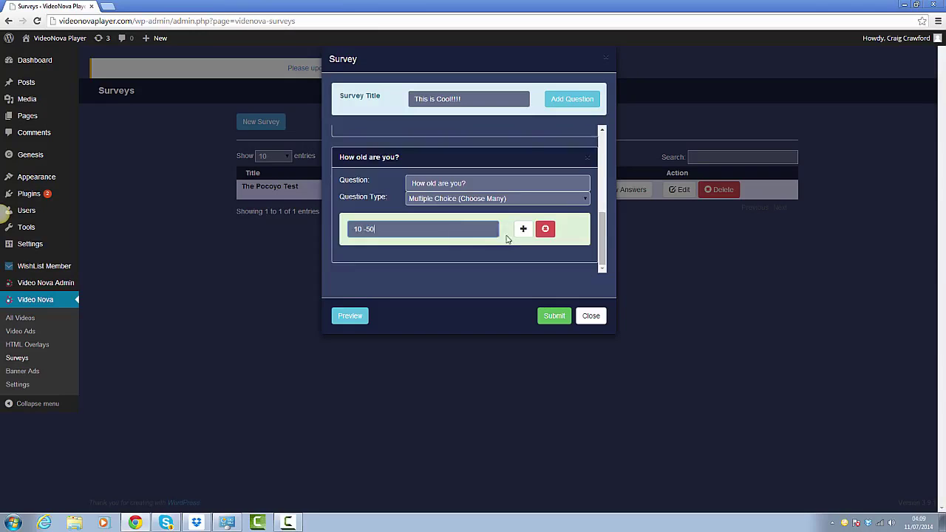
click(522, 230)
click(436, 245)
text(5)
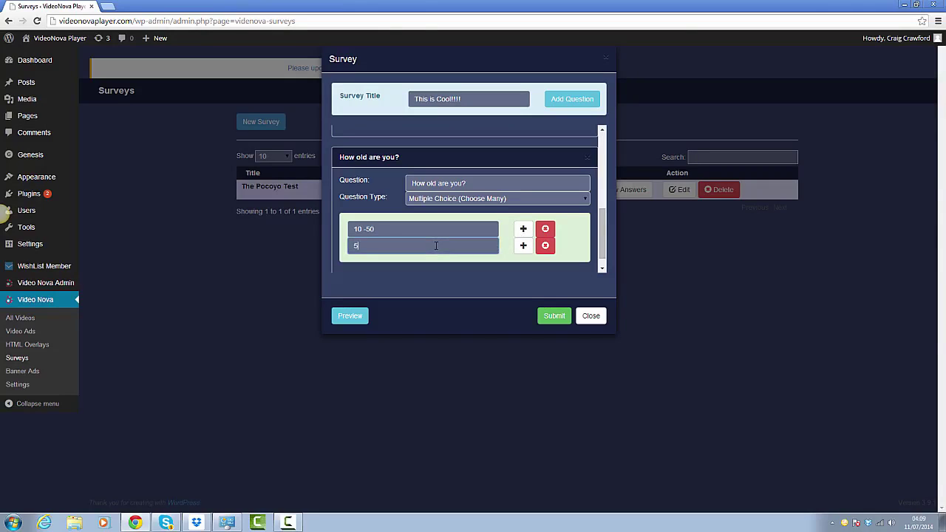
text(0-100)
click(523, 246)
click(409, 262)
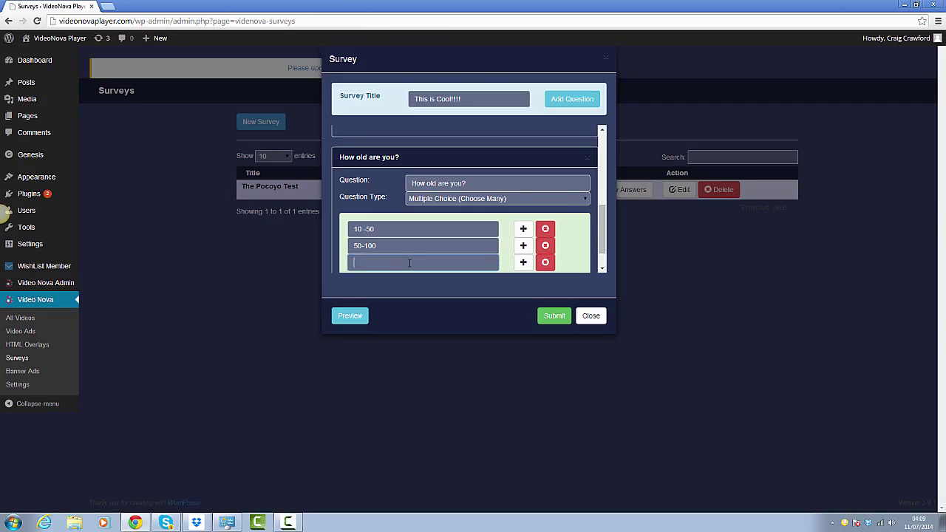
text(100-200)
click(557, 317)
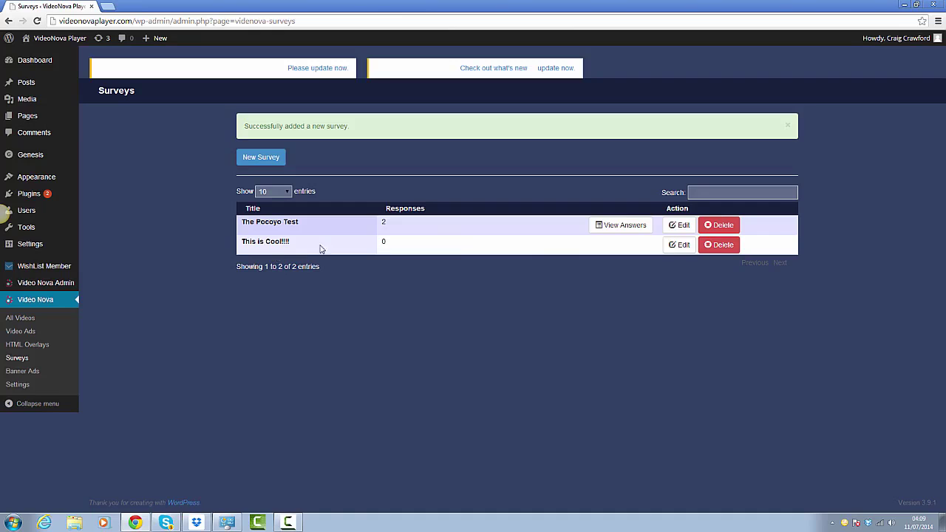
- Preview the "This is Cool!!!!" survey from its edit form and answer "amazing" to the "How cool?" question
click(679, 250)
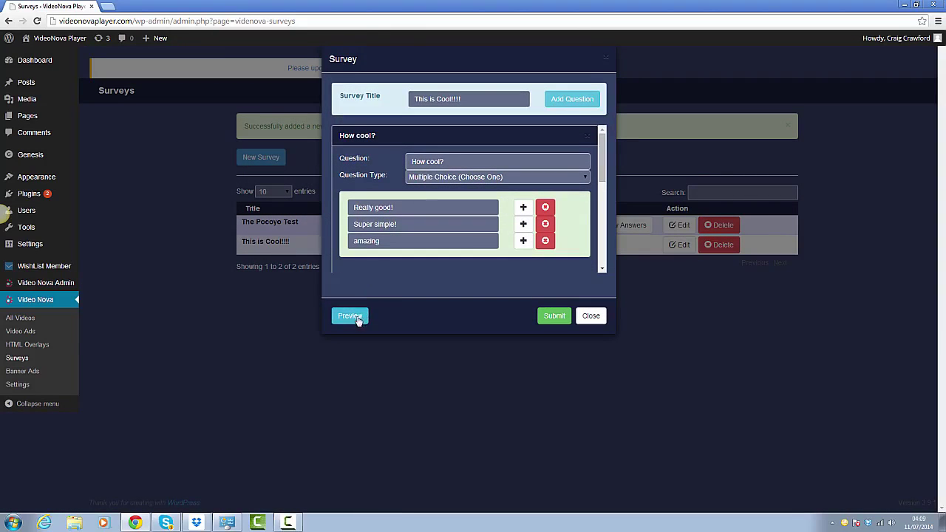
click(351, 316)
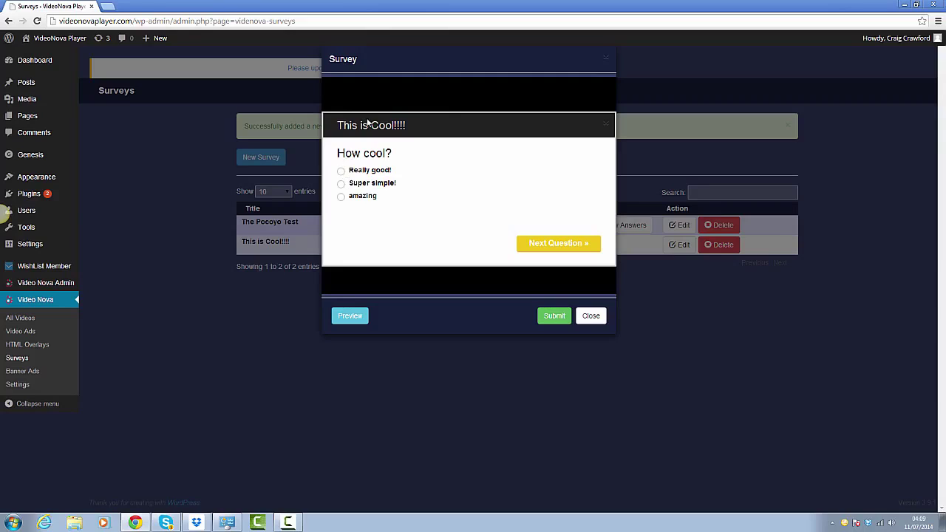
click(341, 198)
click(548, 249)
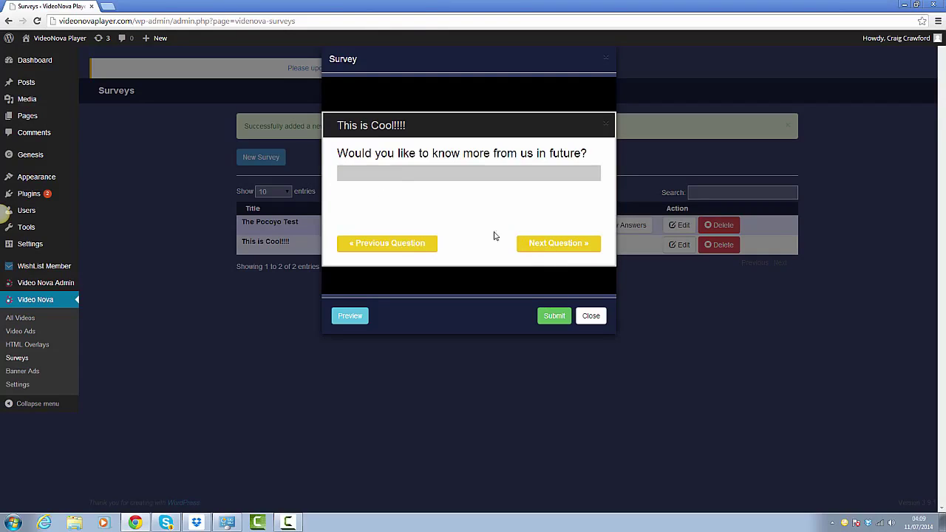
- Answer "yes" to the opt-in question in the survey preview and advance to the age question
click(395, 174)
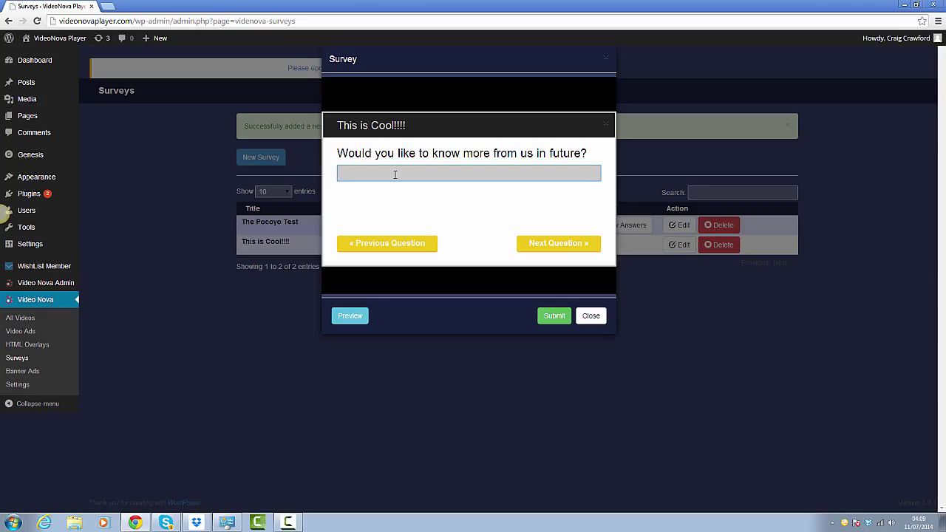
text(yes)
click(558, 246)
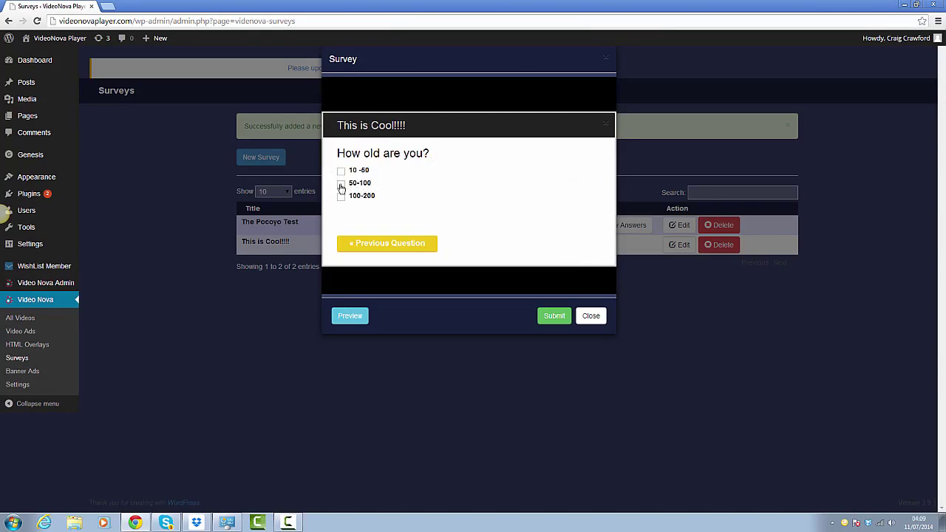
- Select "50-100" and "100-200" for the age question in the preview, and submit the survey
click(340, 184)
click(341, 196)
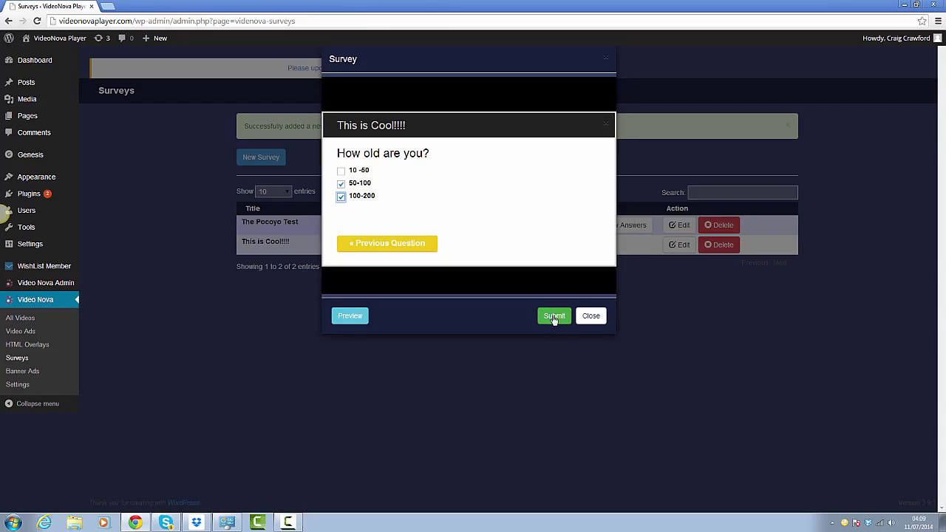
click(553, 320)
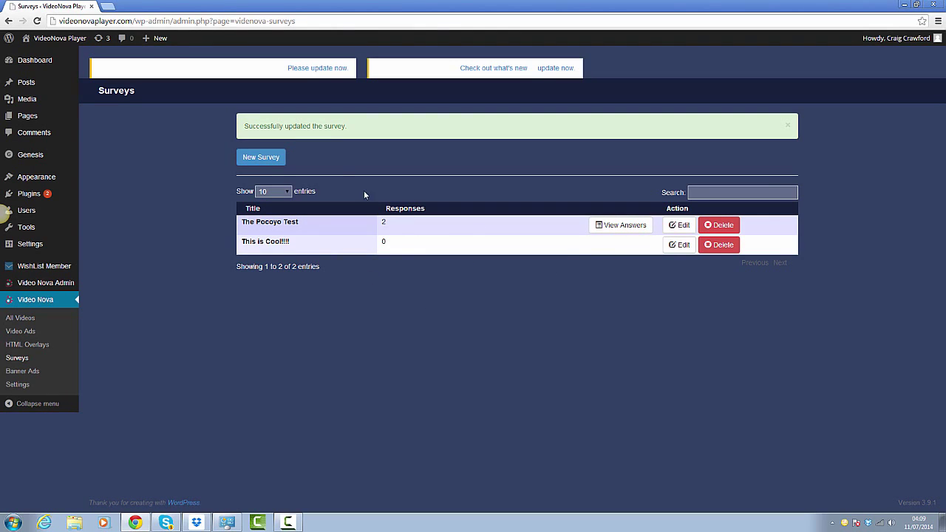
- Go to the banner ads, view their categories, and check the entries-per-page choices in the banner list
click(26, 373)
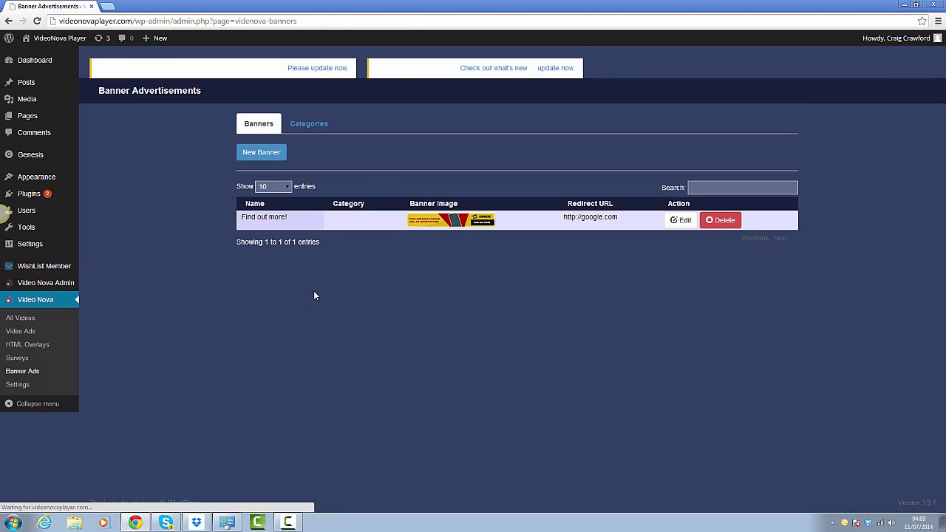
click(309, 125)
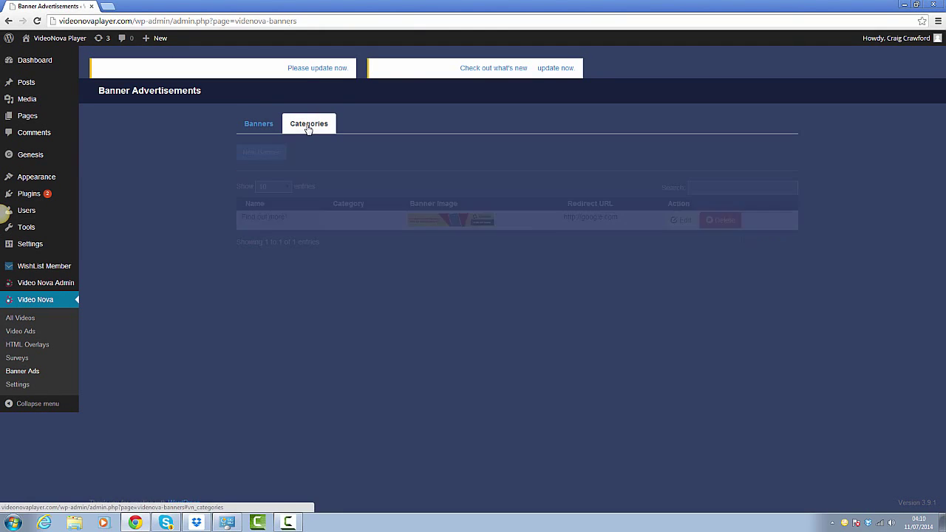
click(259, 125)
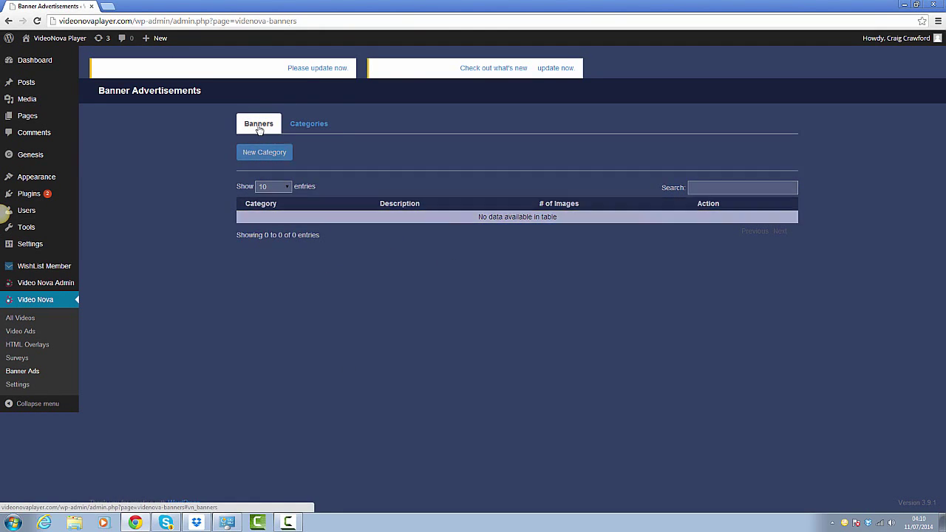
click(281, 189)
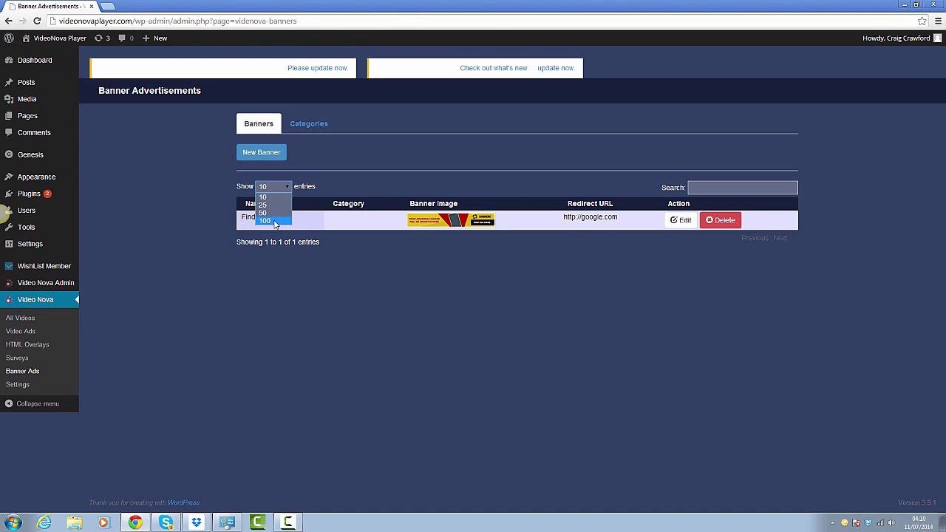
click(386, 272)
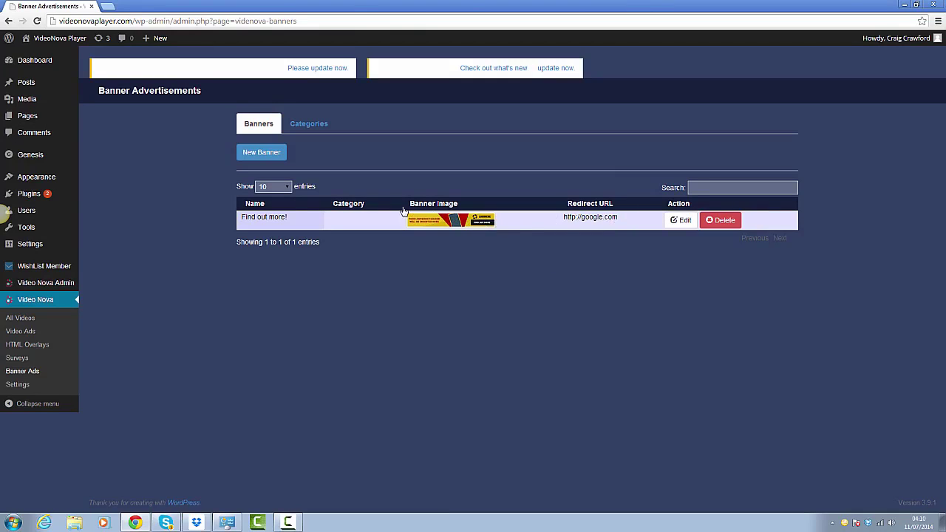
- Start a new banner named "banner 1" and check its category choices
click(255, 153)
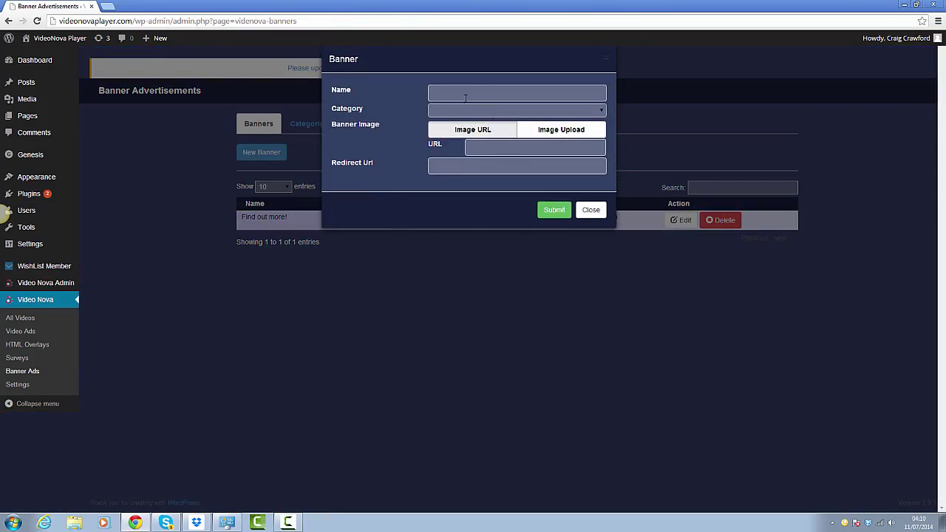
click(462, 92)
text(banner 1)
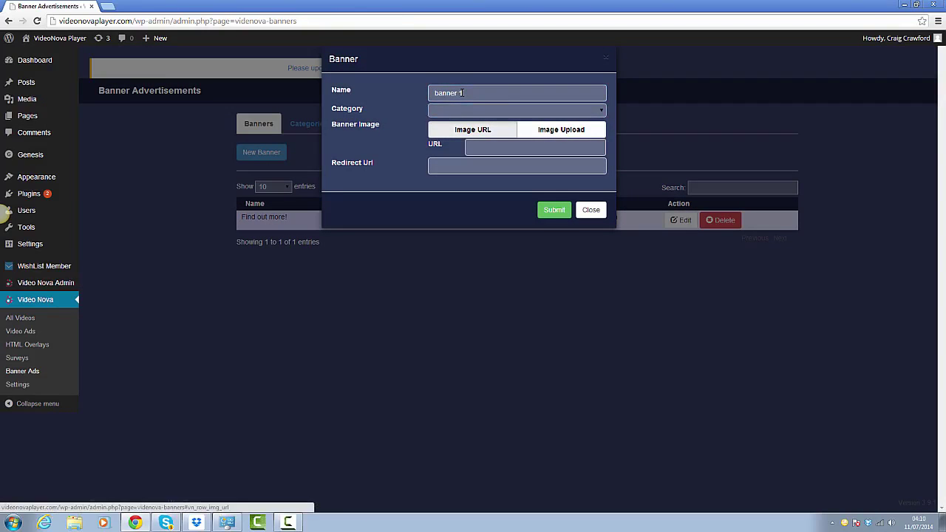
click(523, 110)
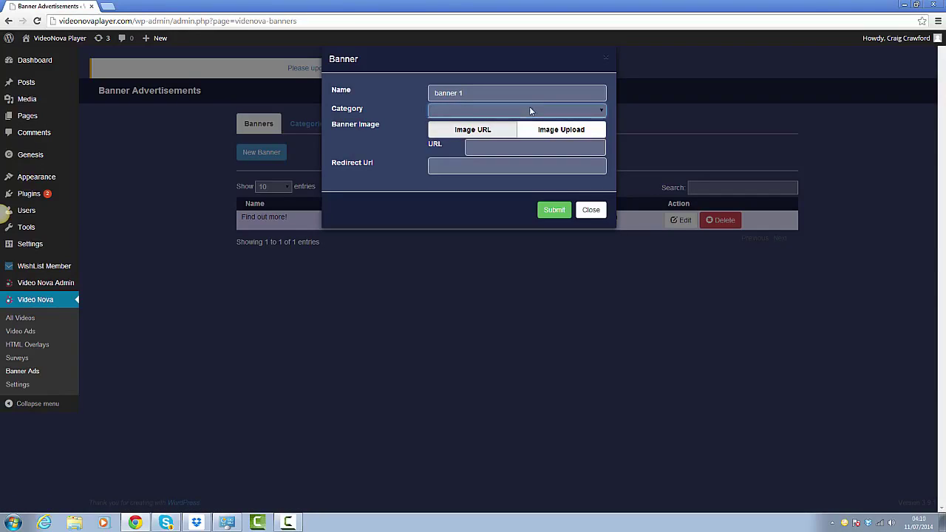
click(529, 109)
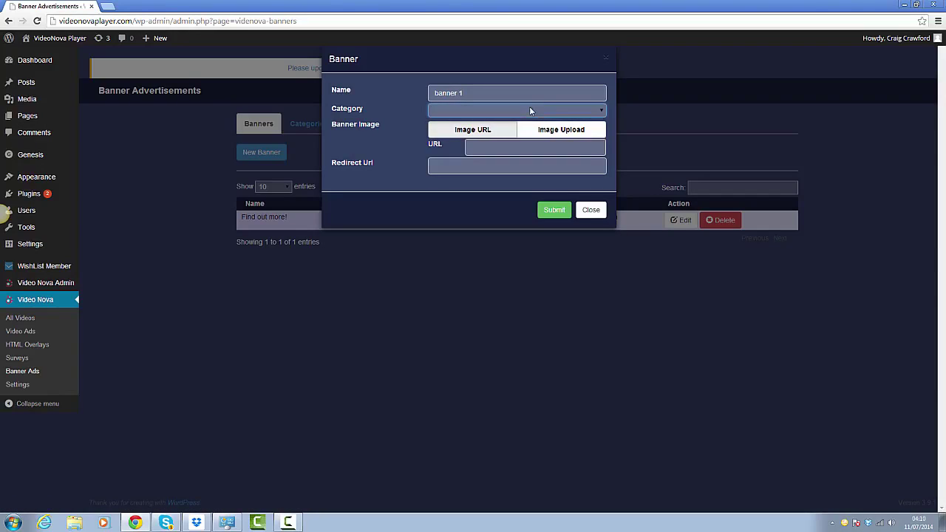
- Review the banner's Image URL, Image Upload and Redirect Url options, and close the form without saving
click(484, 132)
click(482, 145)
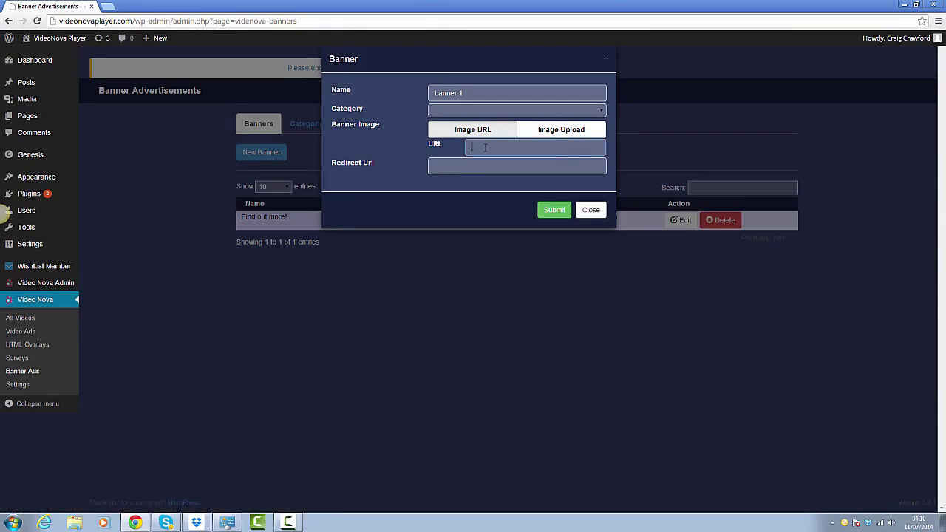
click(553, 130)
click(484, 148)
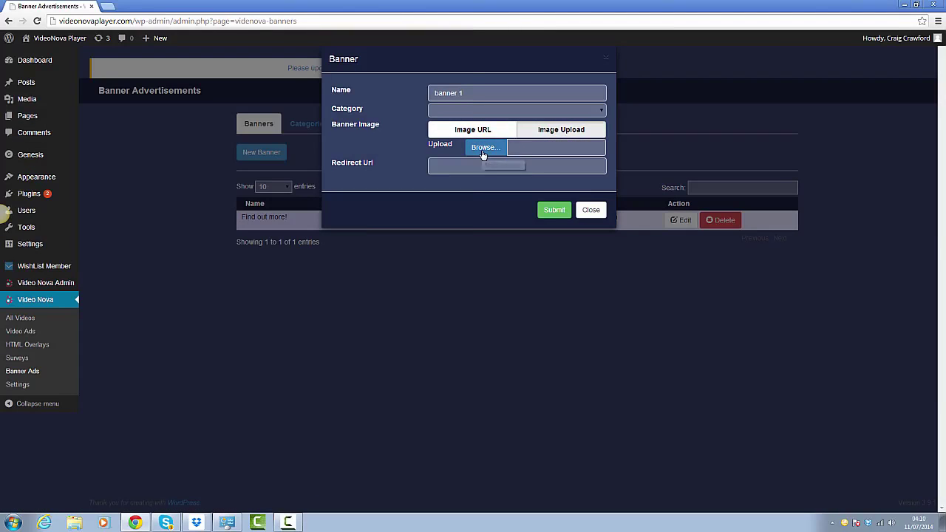
click(430, 251)
click(481, 167)
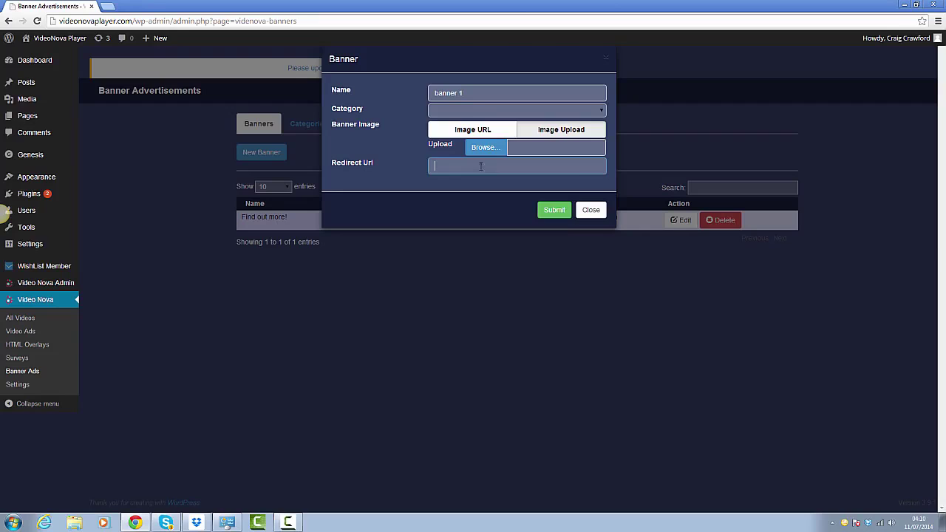
click(585, 214)
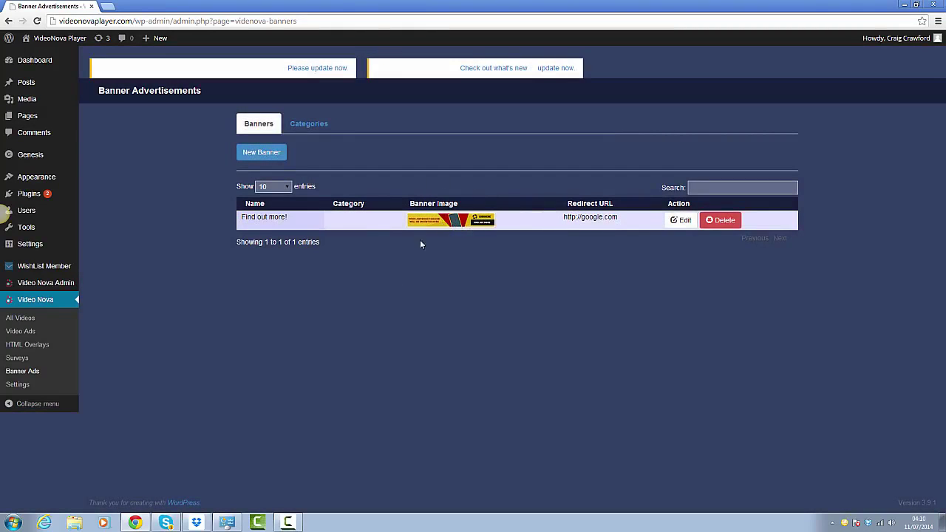